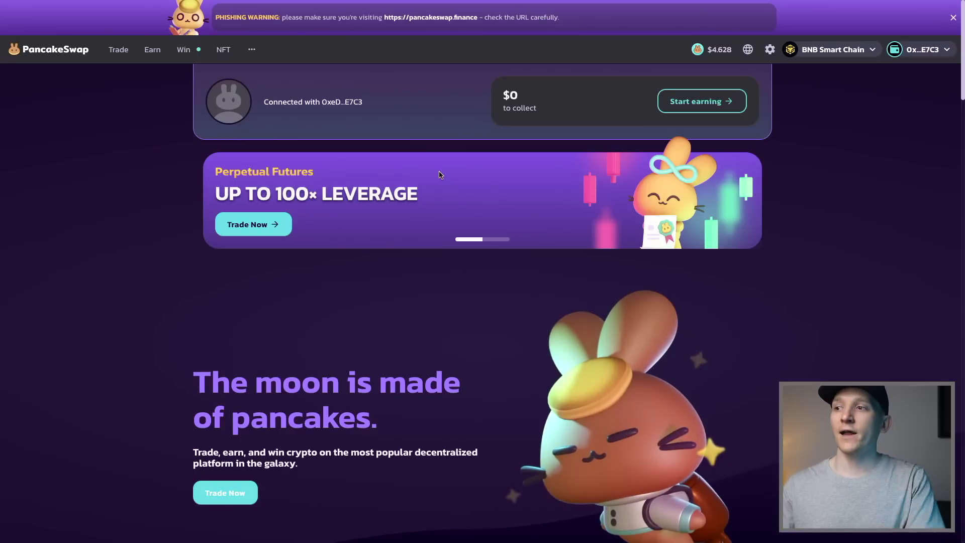
- Disconnect the current wallet and review the full list of wallets supported for connecting
mouse_move(935, 48)
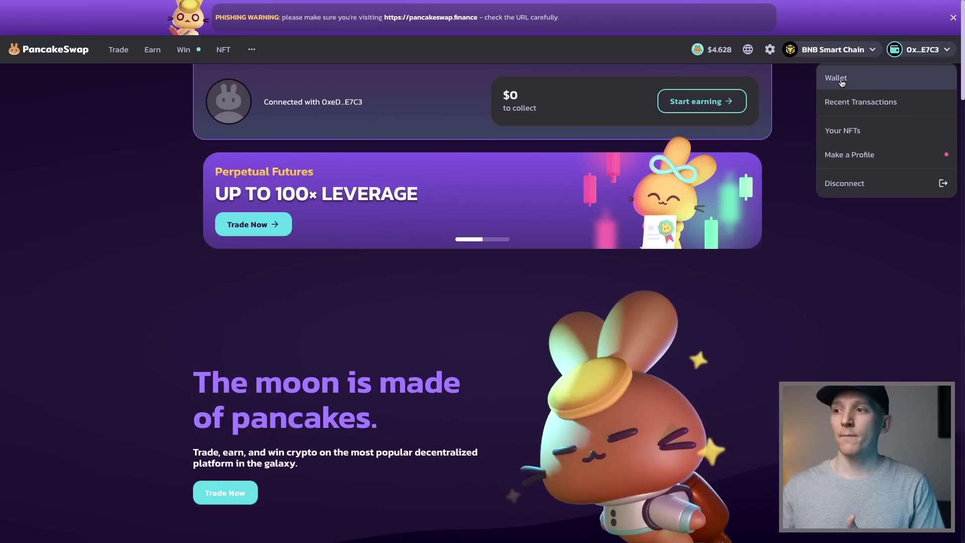
click(841, 184)
click(913, 48)
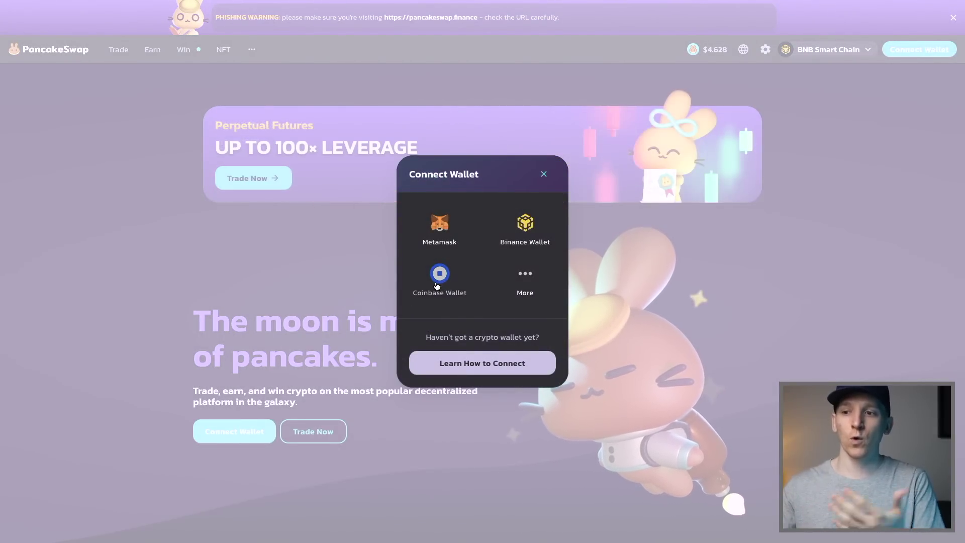
click(525, 275)
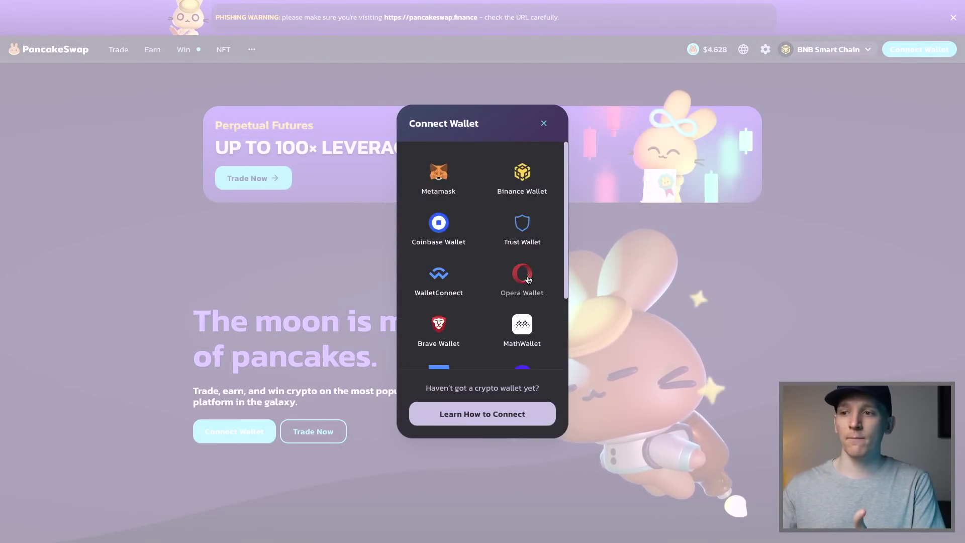
scroll(463, 301, down, 2)
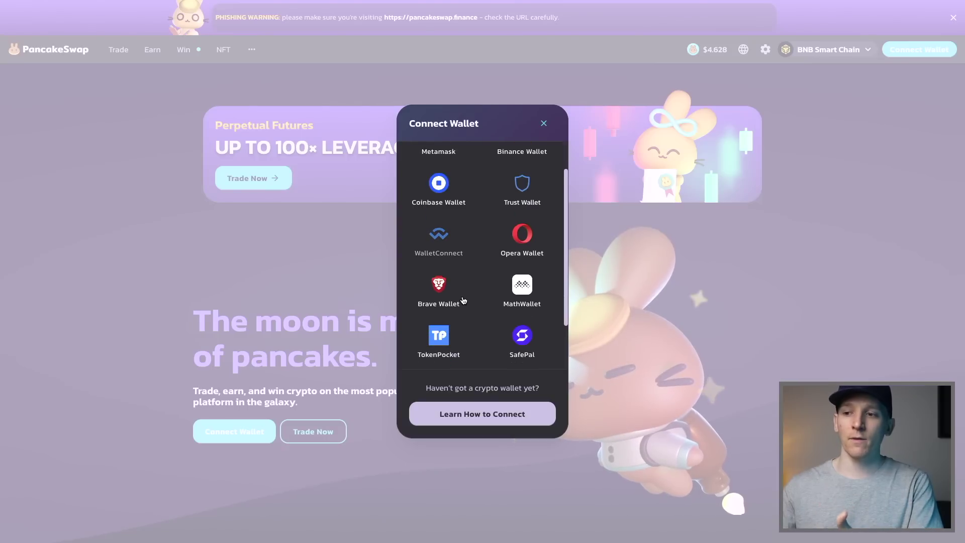
scroll(523, 302, up, 2)
click(544, 123)
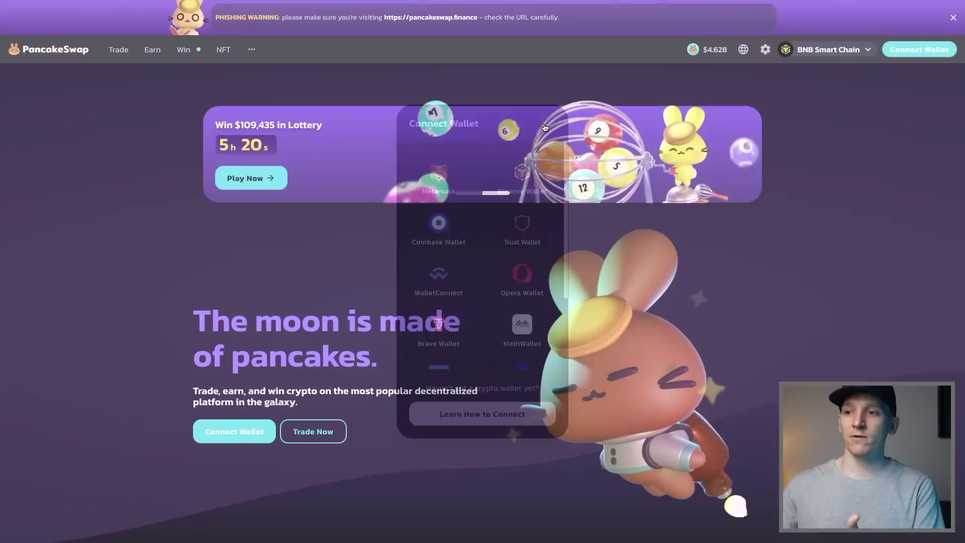
- Connect to PancakeSwap with the MetaMask wallet
click(904, 57)
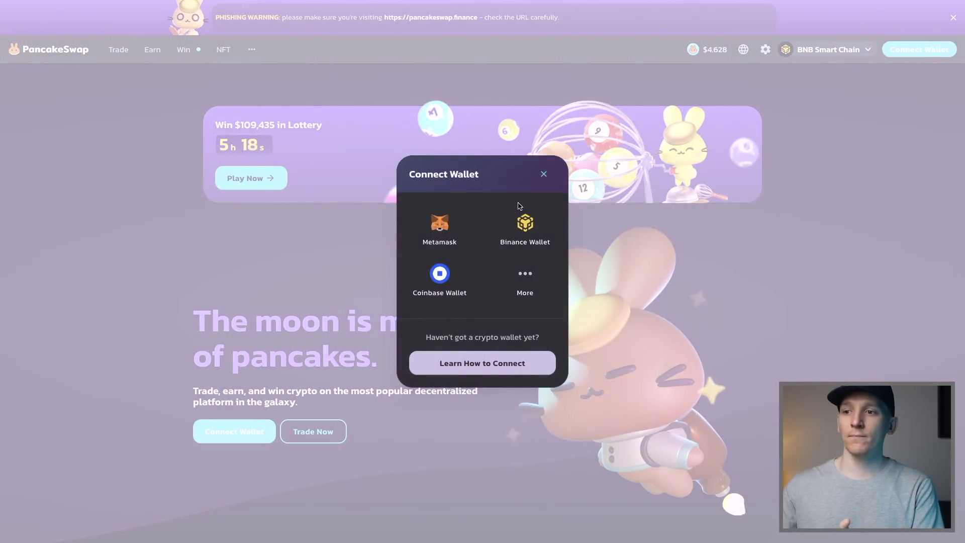
click(436, 237)
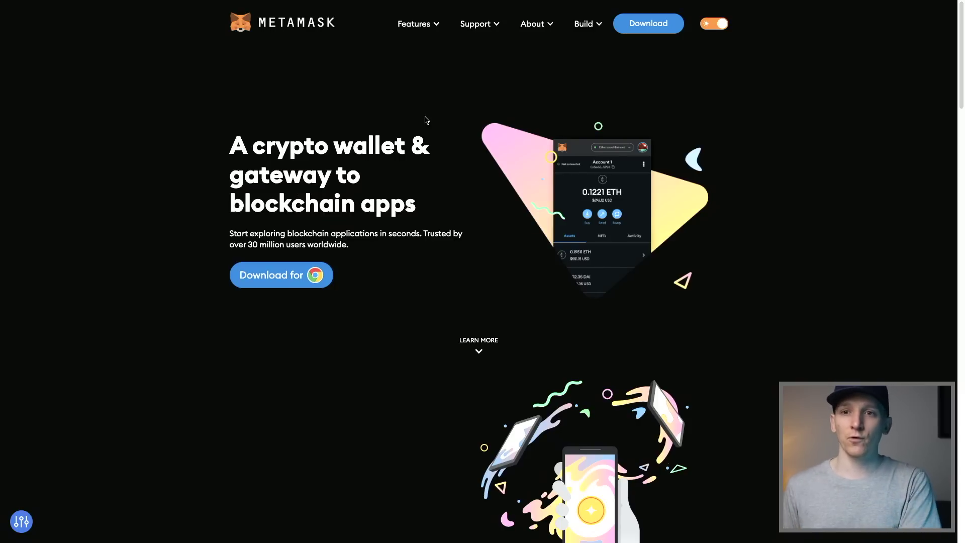
key(ctrl+Tab)
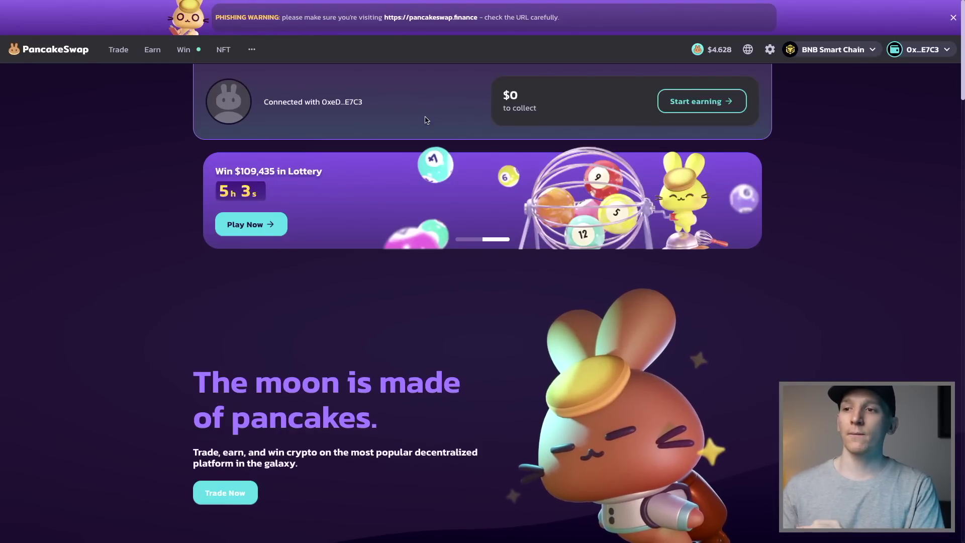
- Disconnect the MetaMask wallet and check the extended wallet options, including WalletConnect, before closing the connection dialog
click(926, 49)
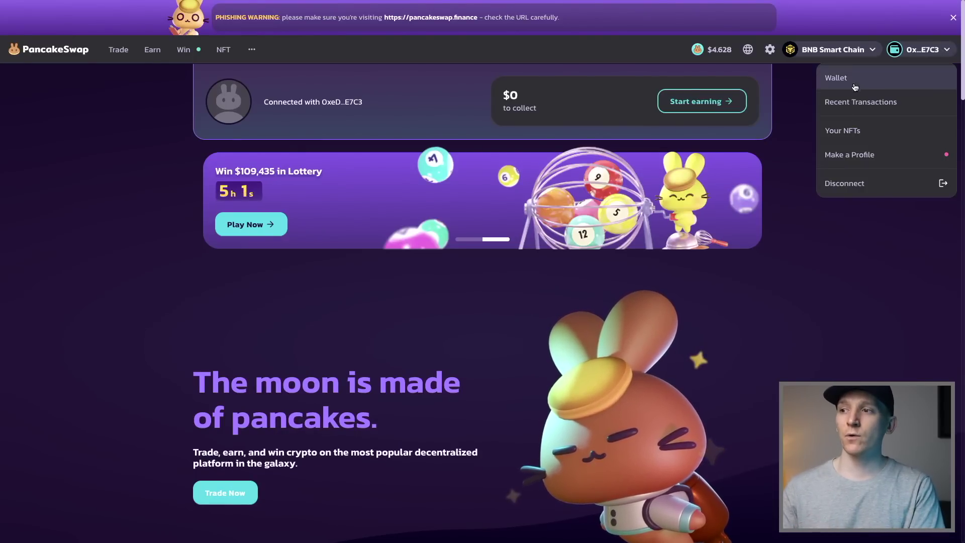
click(920, 182)
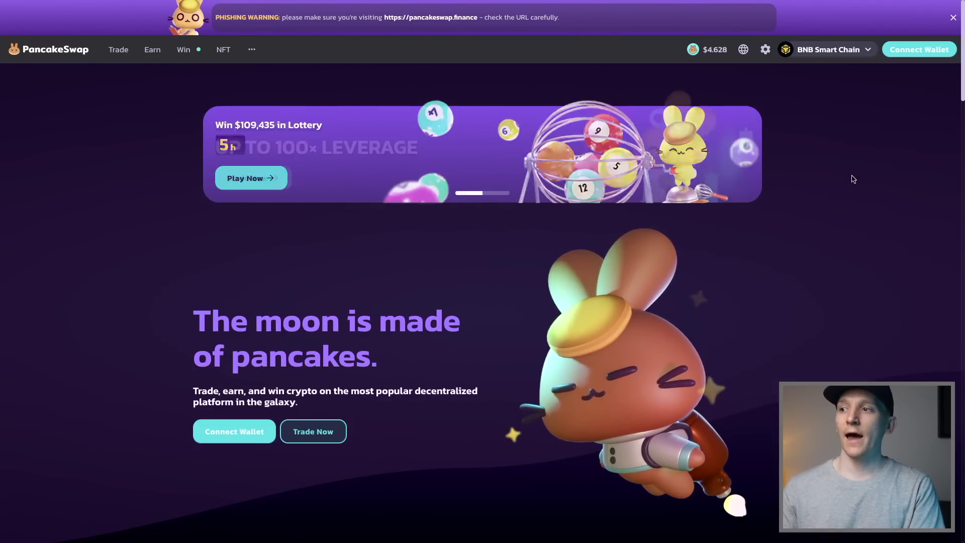
click(916, 50)
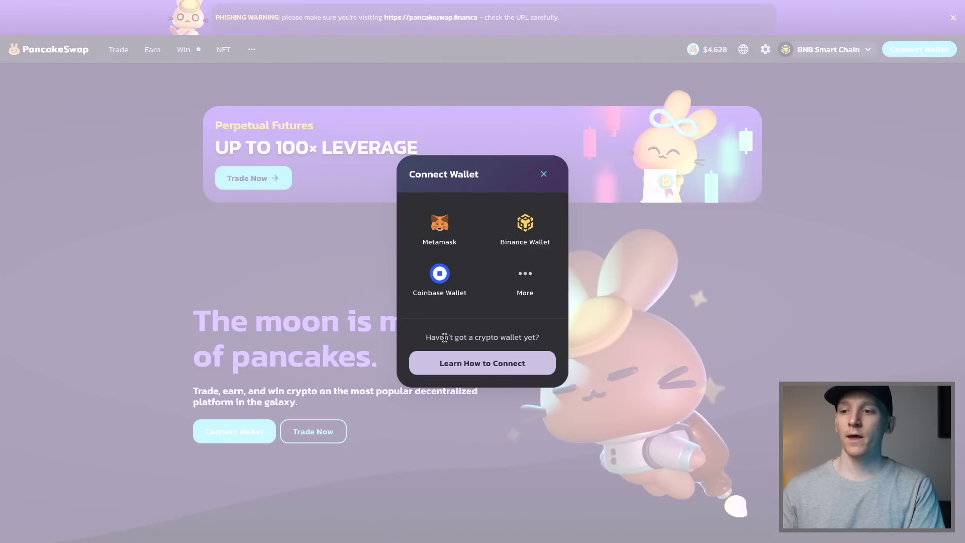
click(524, 284)
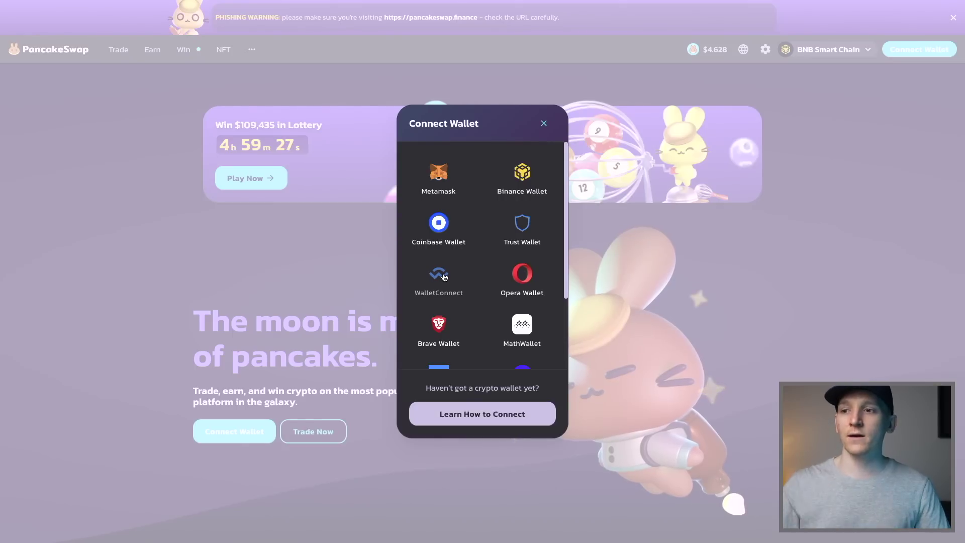
click(544, 125)
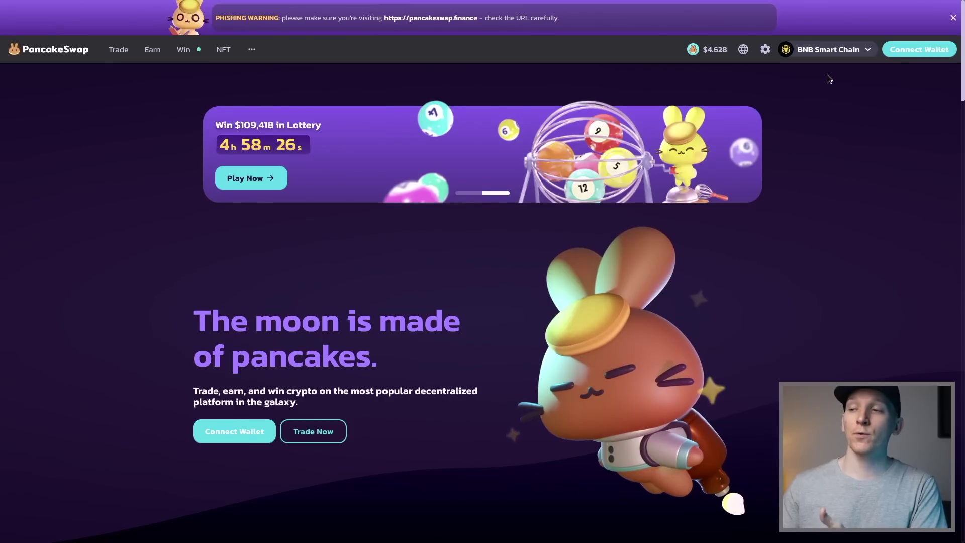
- Switch to MetaMask and open its network settings to view the Smart Chain configuration
mouse_move(810, 51)
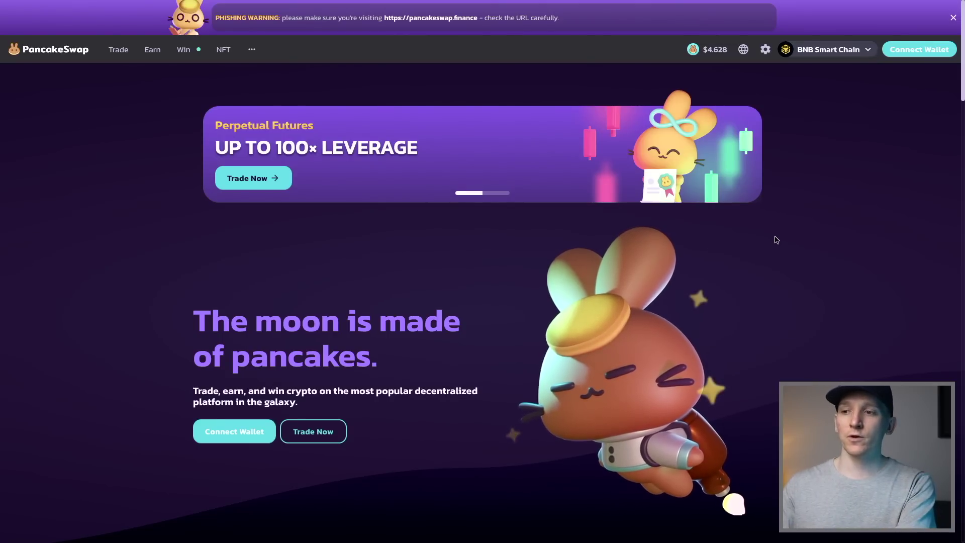
key(ctrl+Tab)
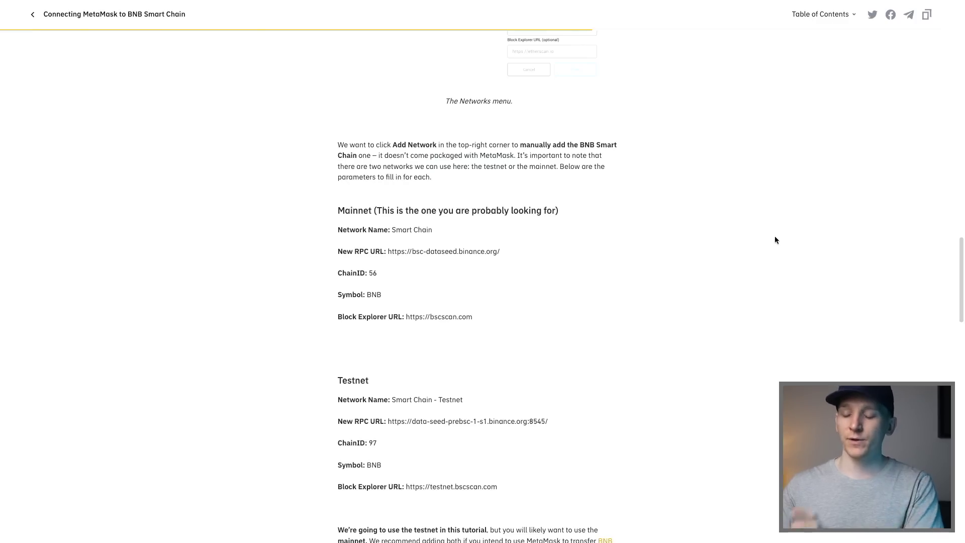
key(ctrl+Tab)
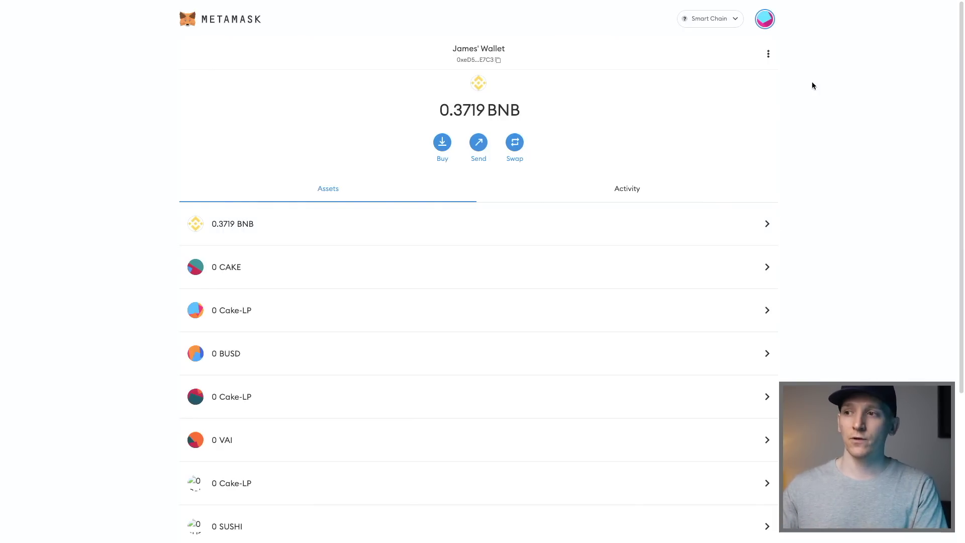
click(765, 20)
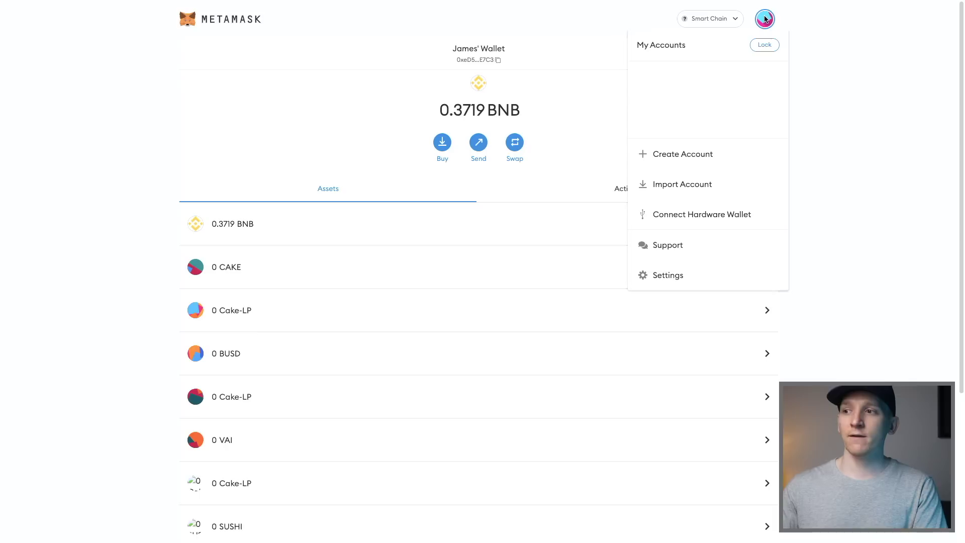
click(668, 276)
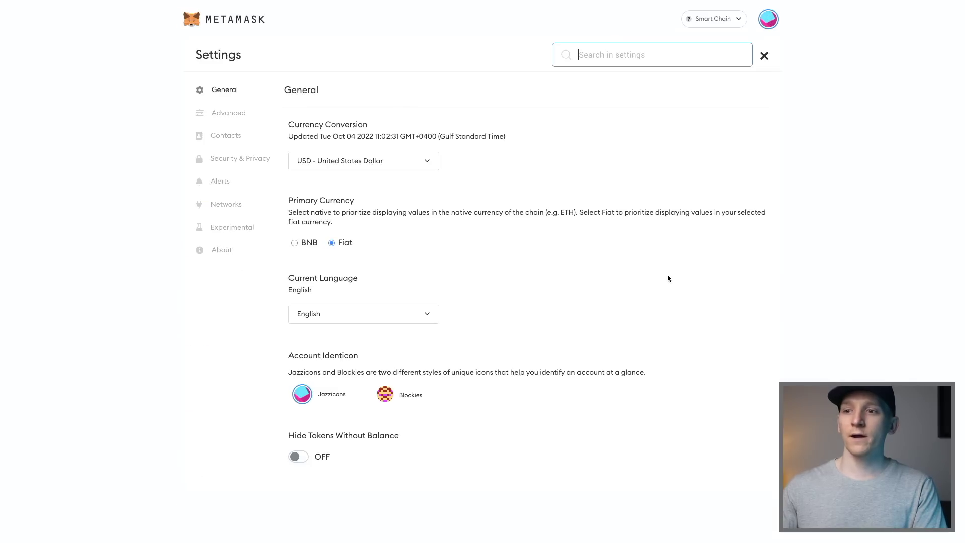
click(226, 204)
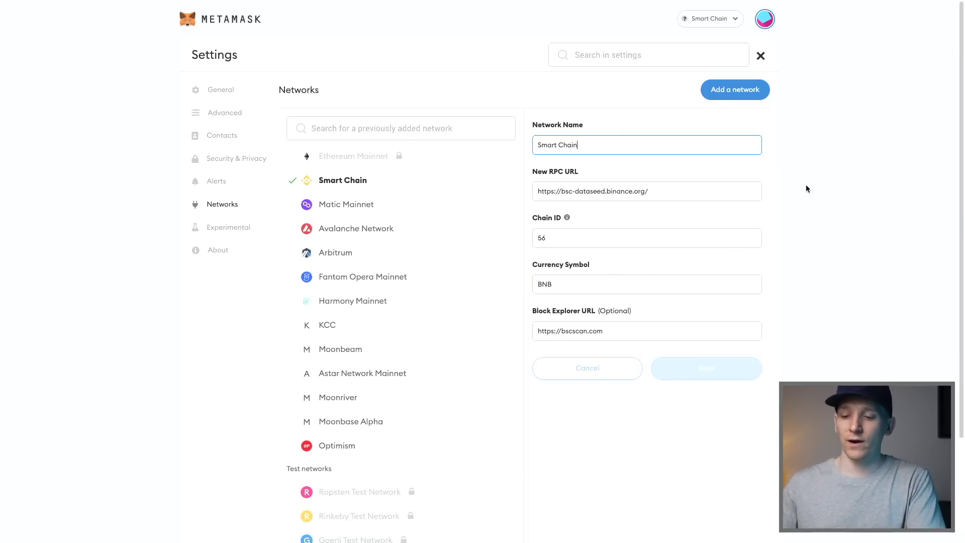
- Switch to the guide on connecting MetaMask to BNB Smart Chain and examine the mainnet name, RPC URL, chain ID and symbol
key(ctrl+Tab)
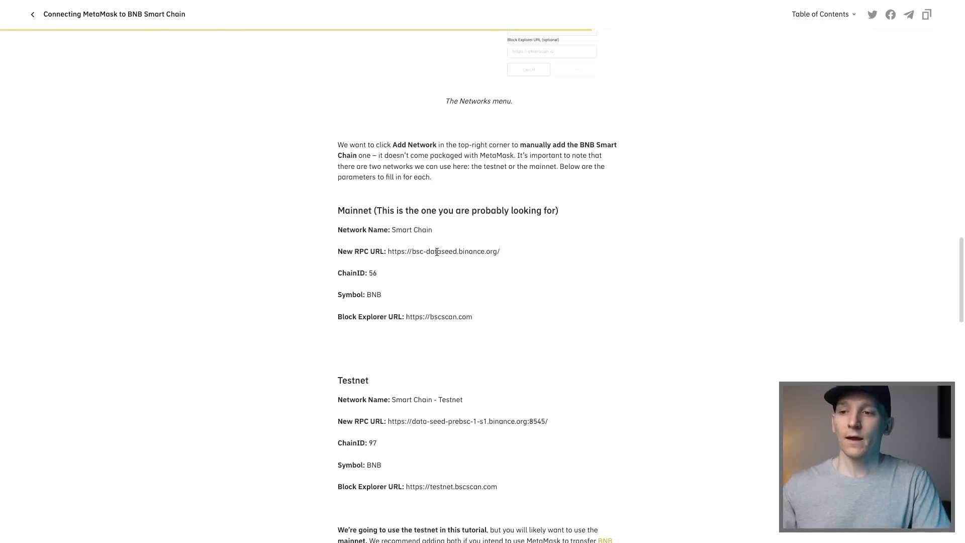
scroll(437, 251, up, 5)
scroll(438, 251, up, 5)
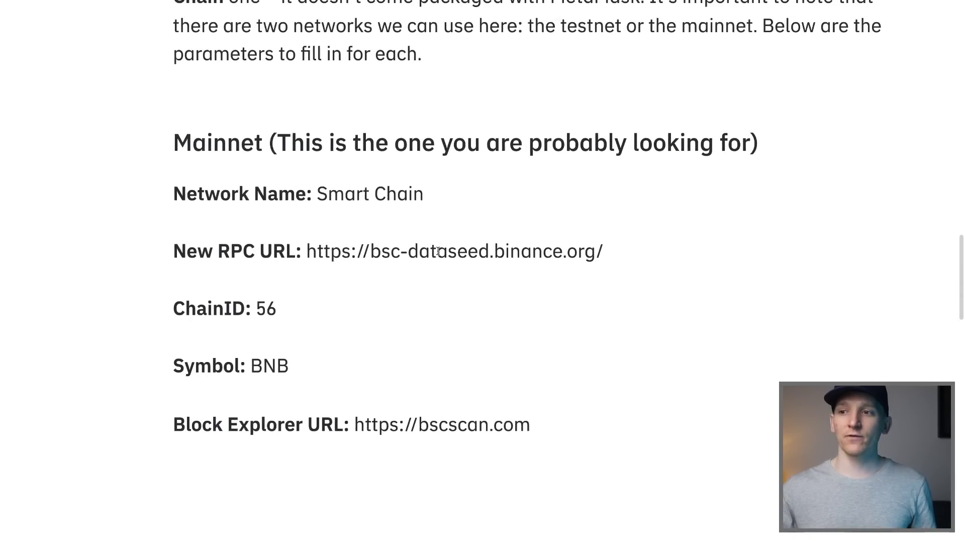
drag(219, 193, 388, 193)
drag(259, 251, 370, 251)
click(231, 310)
drag(231, 311, 267, 311)
click(253, 372)
scroll(473, 336, down, 3)
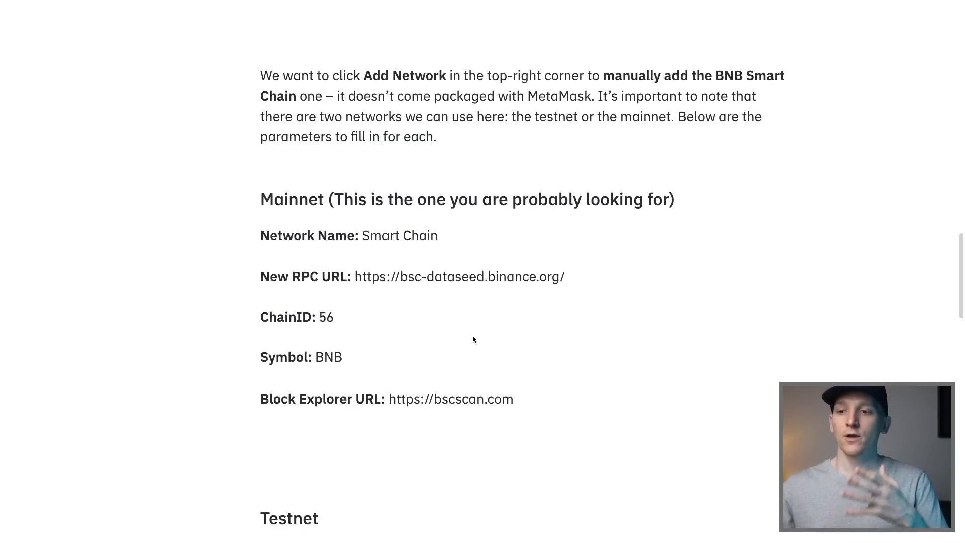
- Return to MetaMask and look through the list of networks available to the wallet
key(ctrl+Tab)
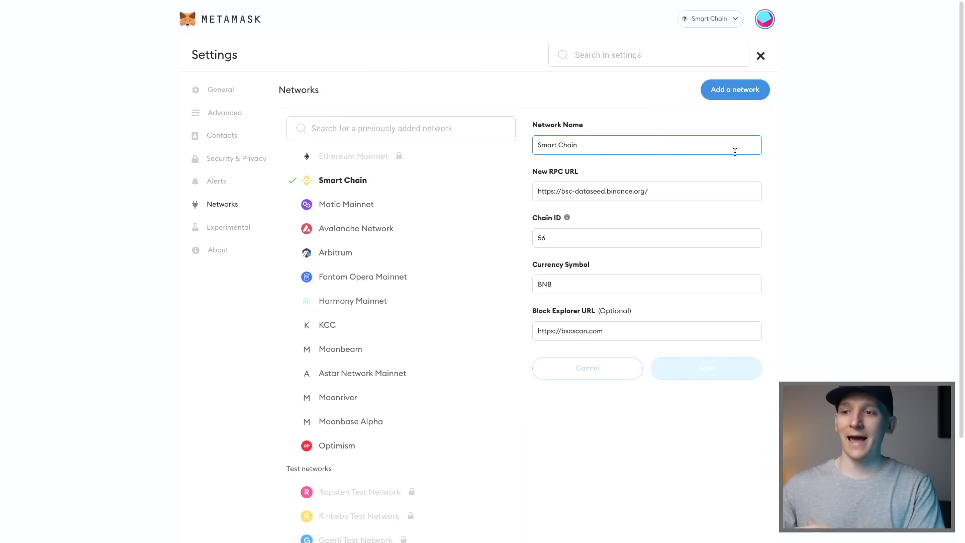
click(714, 23)
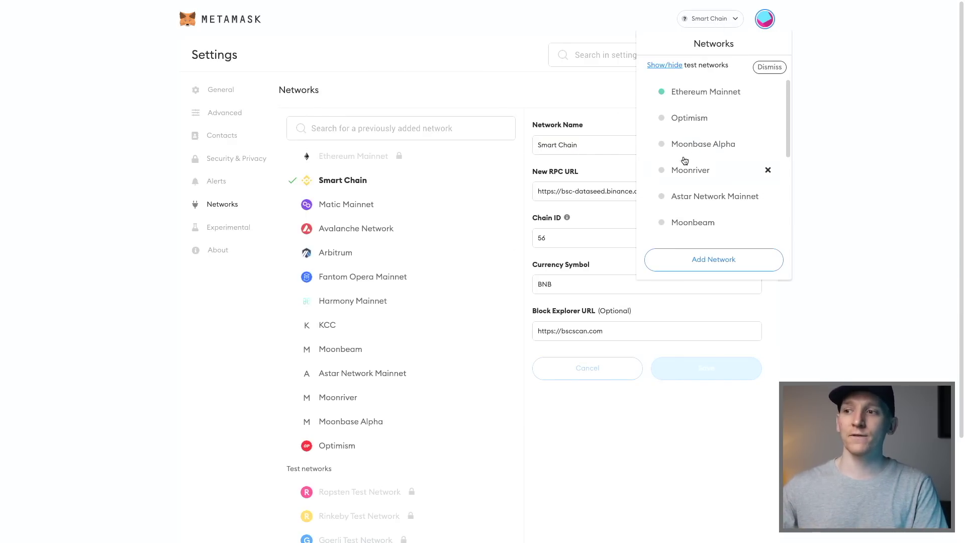
scroll(687, 188, down, 2)
scroll(687, 156, up, 2)
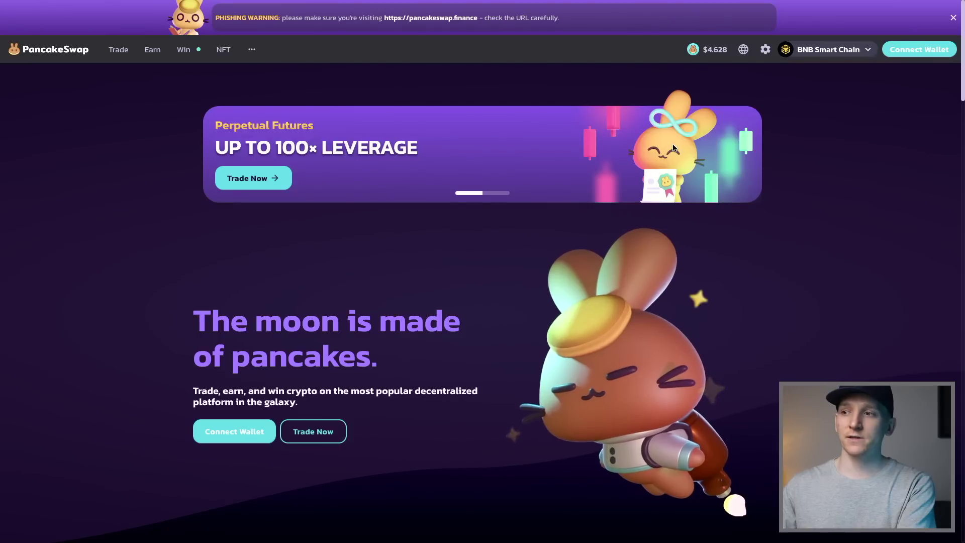
- Switch to Binance's crypto withdrawal page and check which networks are offered for withdrawing BNB
mouse_move(834, 50)
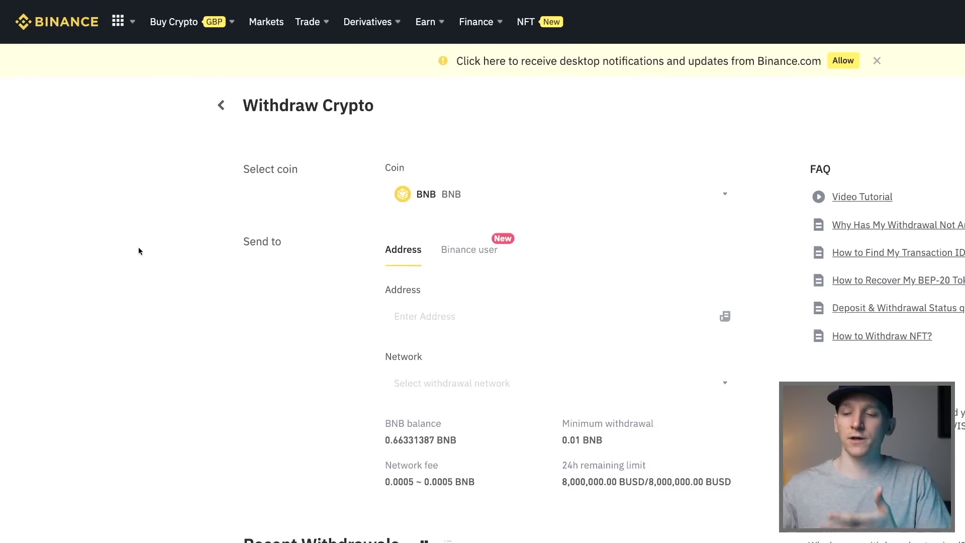
key(ctrl+Tab)
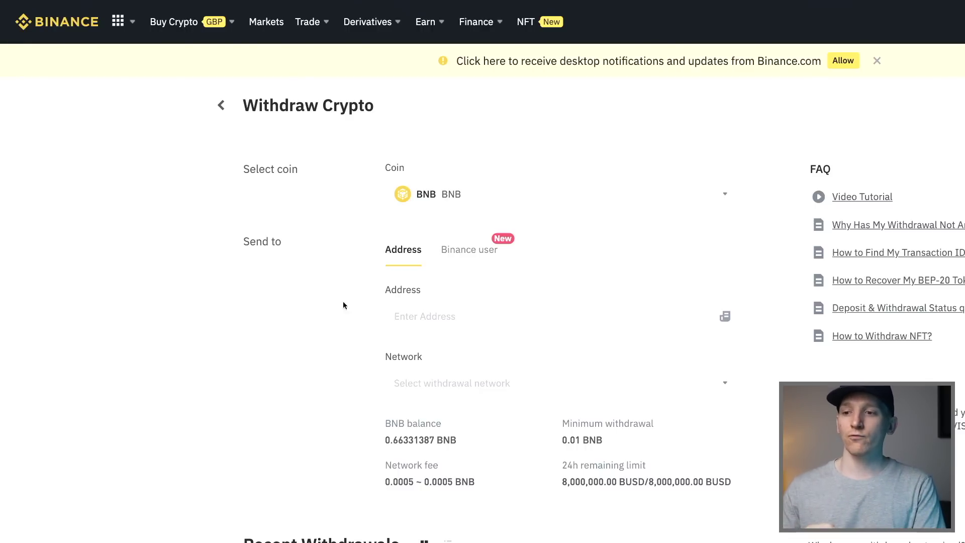
click(443, 384)
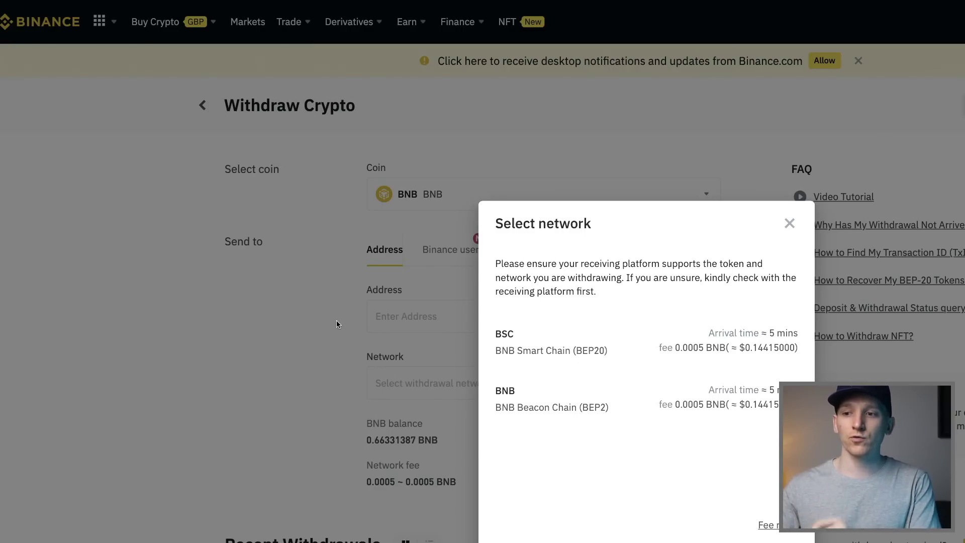
click(789, 223)
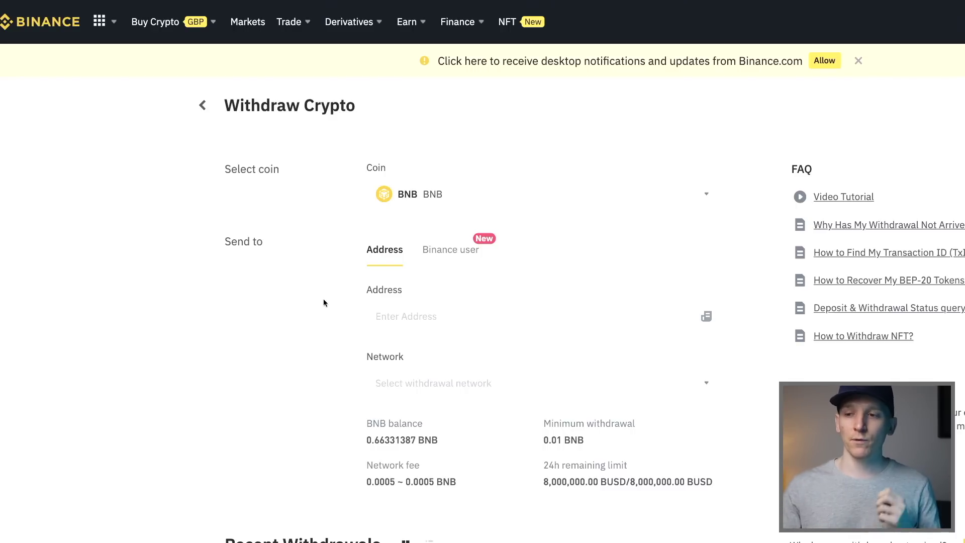
scroll(296, 302, left, 2)
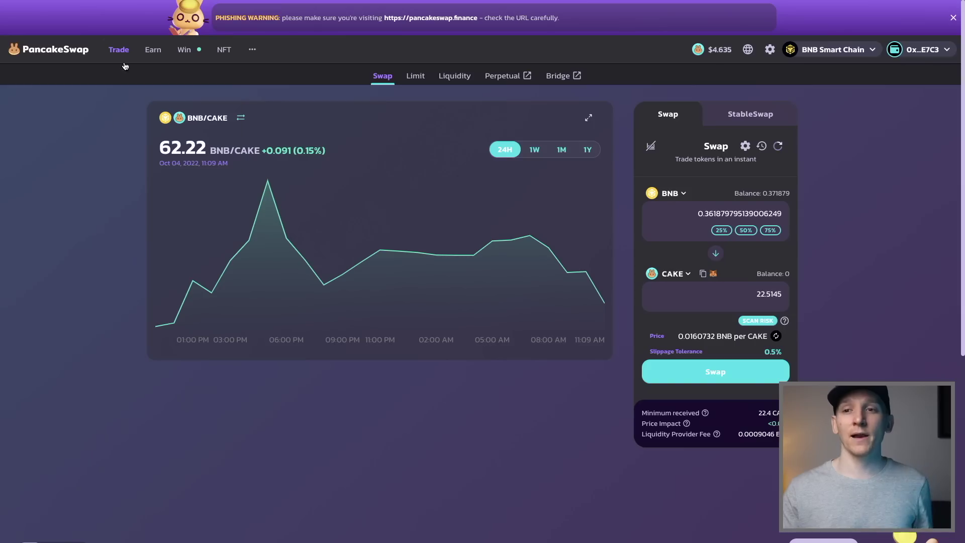
- Set the BNB/CAKE price chart to the one-month range and look at StableSwap before returning to the regular Swap form
mouse_move(119, 51)
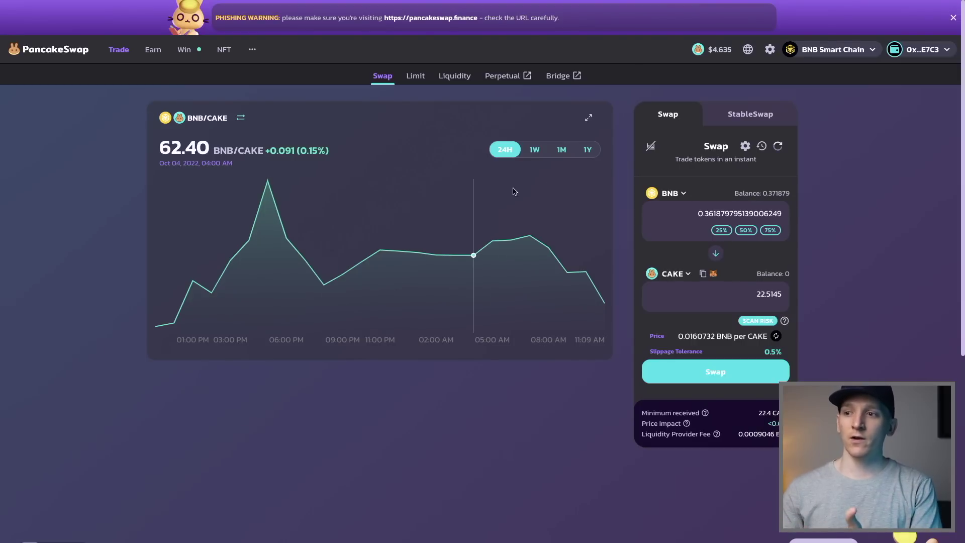
click(561, 149)
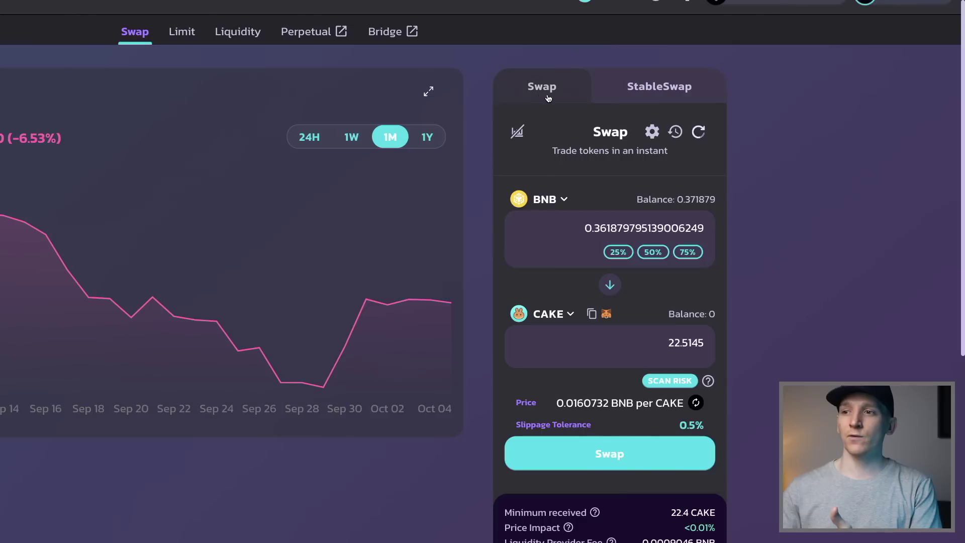
click(659, 86)
click(544, 93)
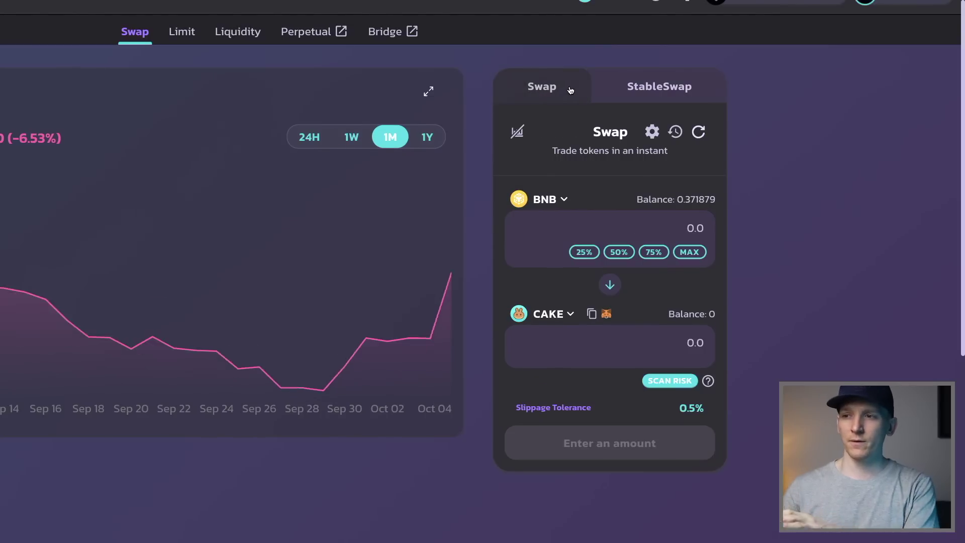
- Set the amount to swap from BNB to CAKE to 75% of the BNB balance
scroll(619, 133, down, 1)
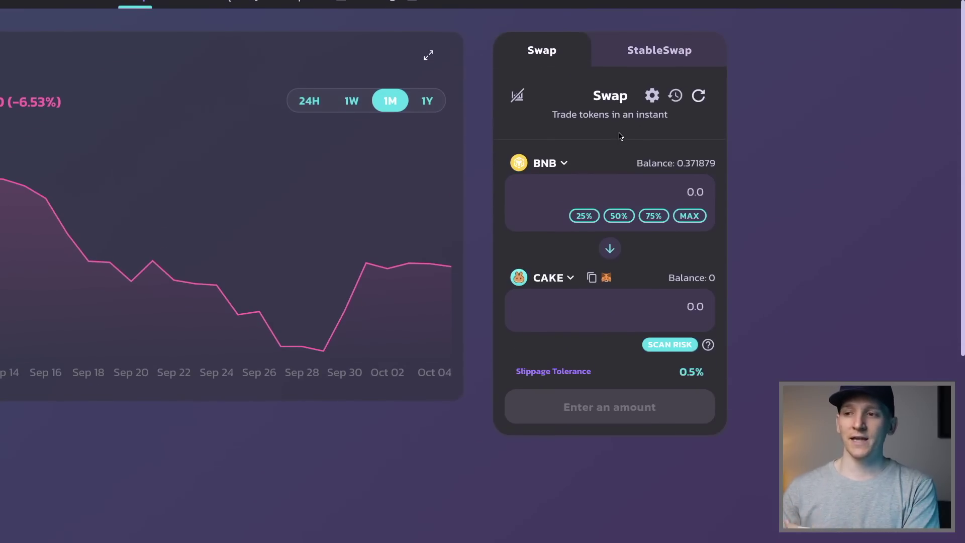
click(654, 215)
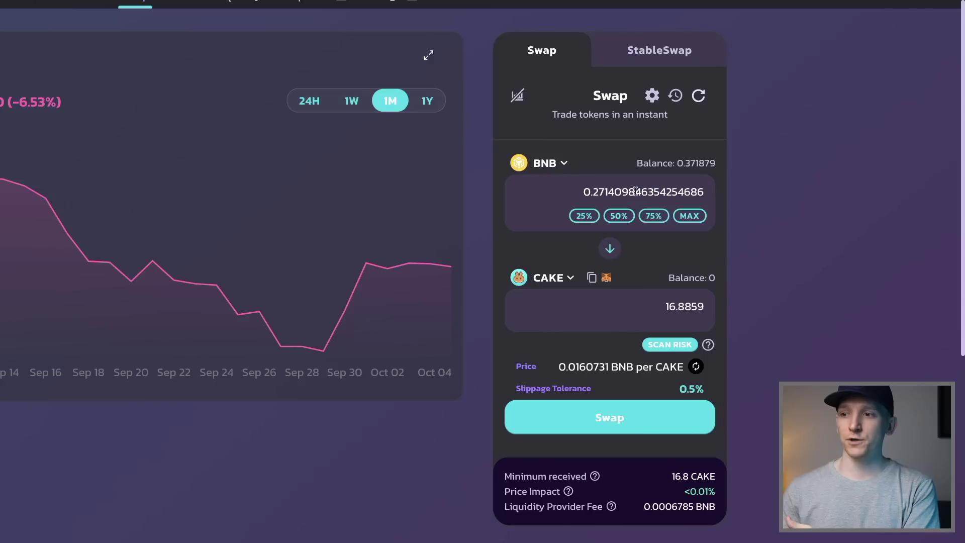
- Open the list of tokens to receive in the swap and search it for busd
scroll(569, 210, down, 1)
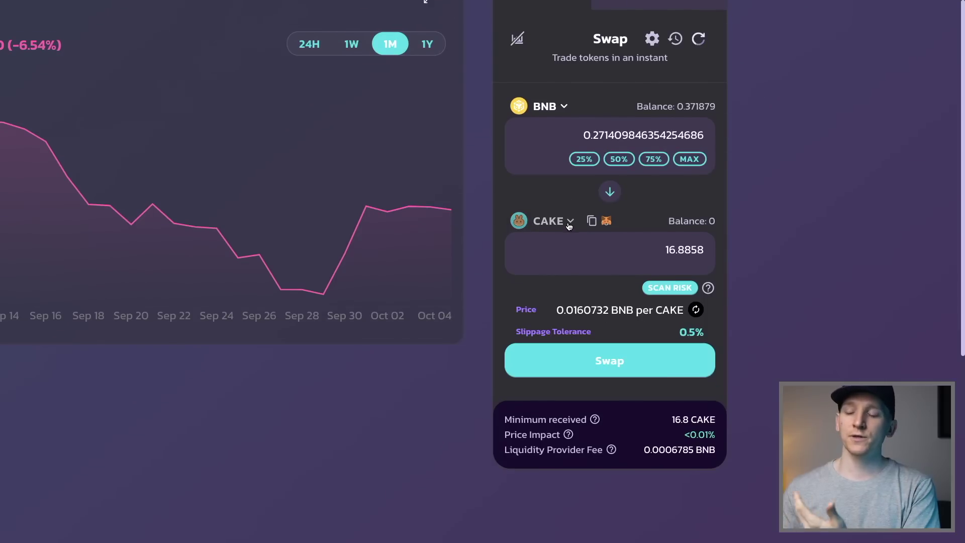
click(570, 225)
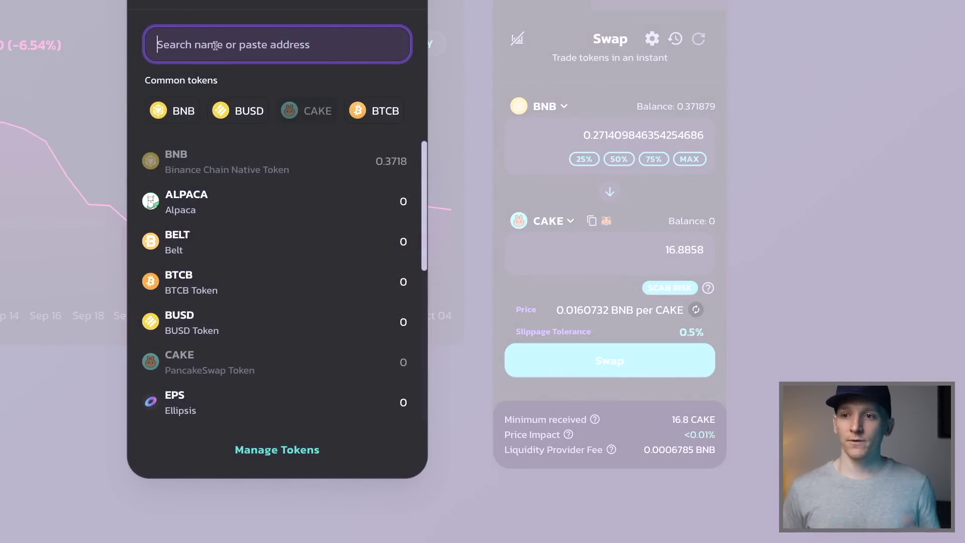
text(busd)
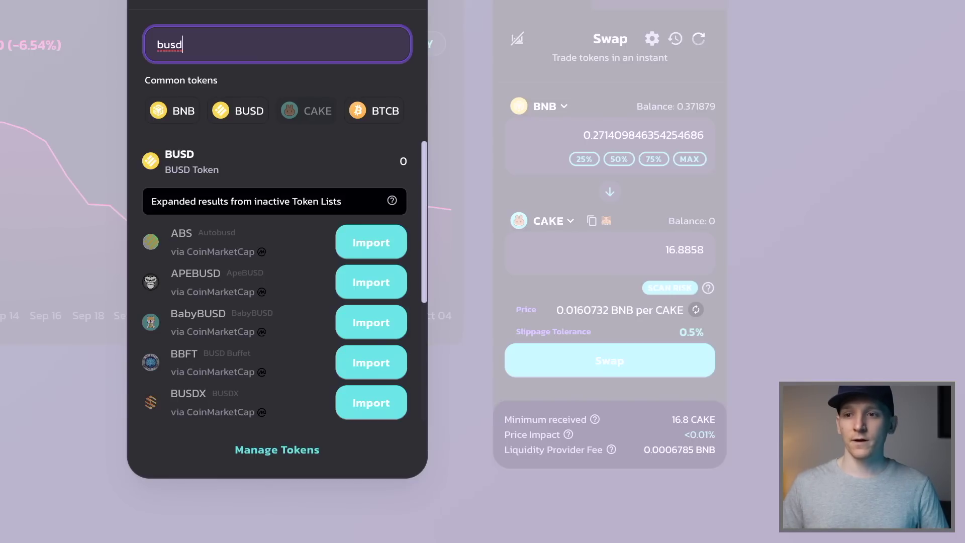
key(BackSpace)
key(BackSpace)
key(BackSpace)
key(BackSpace)
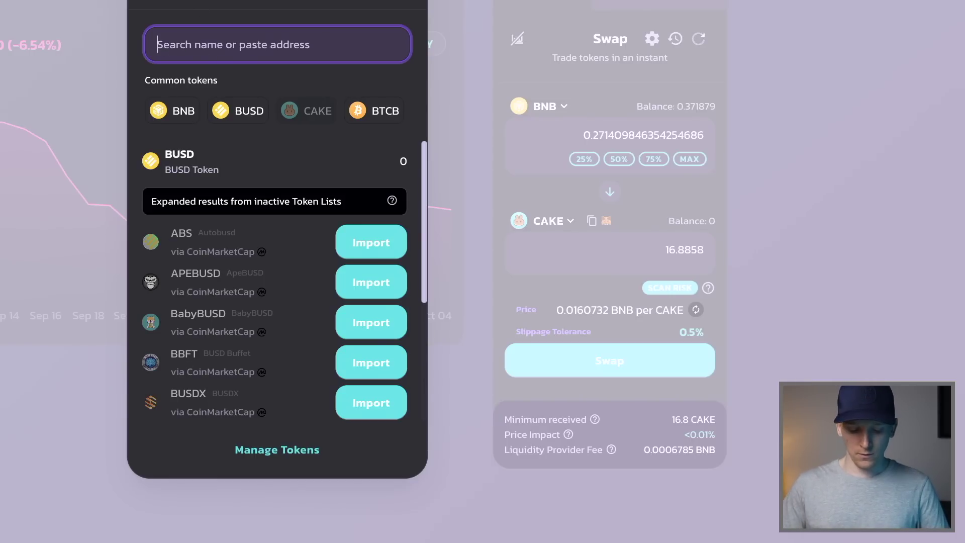
- Search the token list for bbtc and close the list, keeping CAKE as the token to receive
text(bbtc)
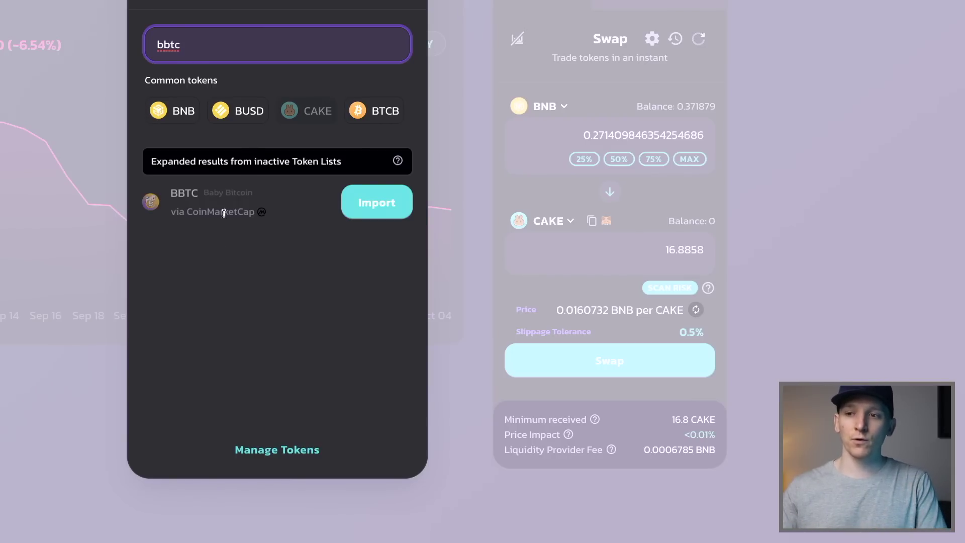
key(BackSpace)
key(BackSpace)
key(BackSpace)
key(BackSpace)
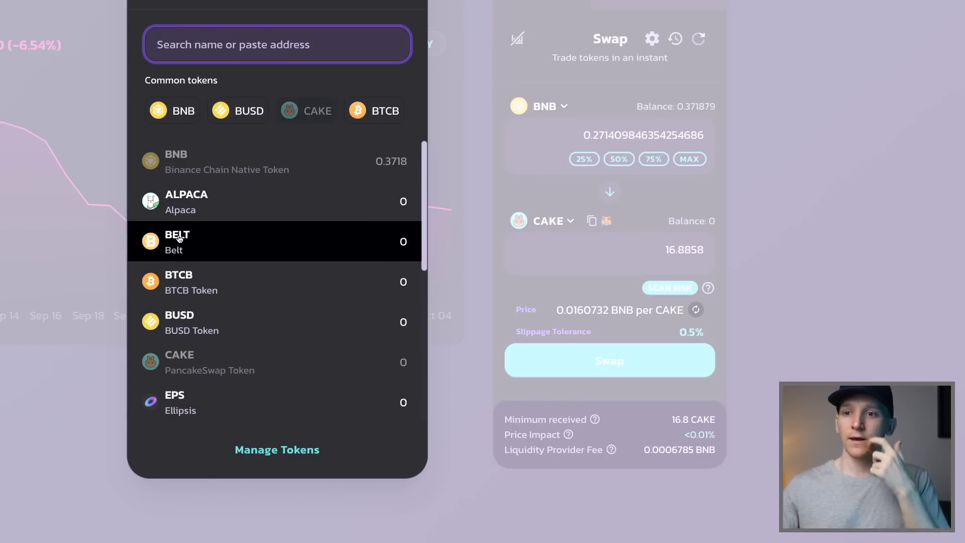
click(862, 144)
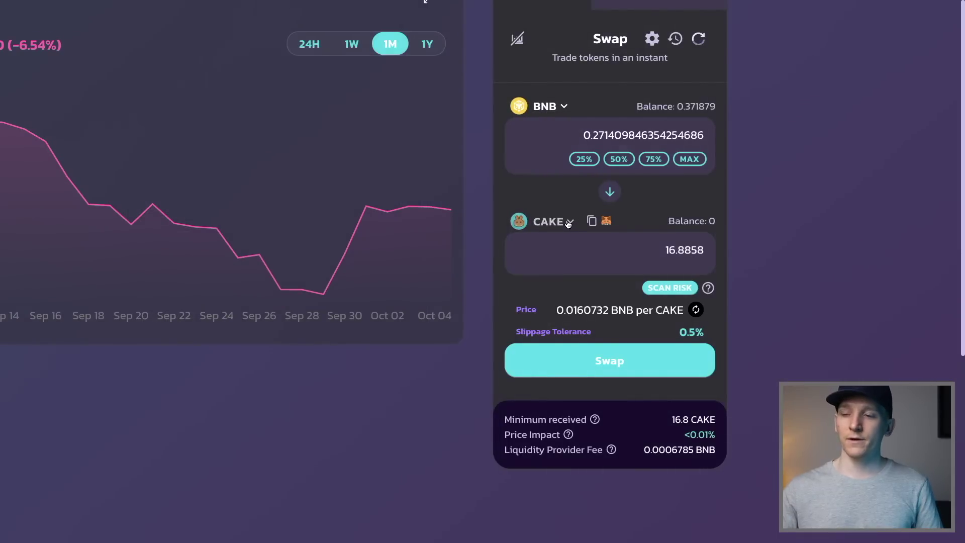
click(568, 225)
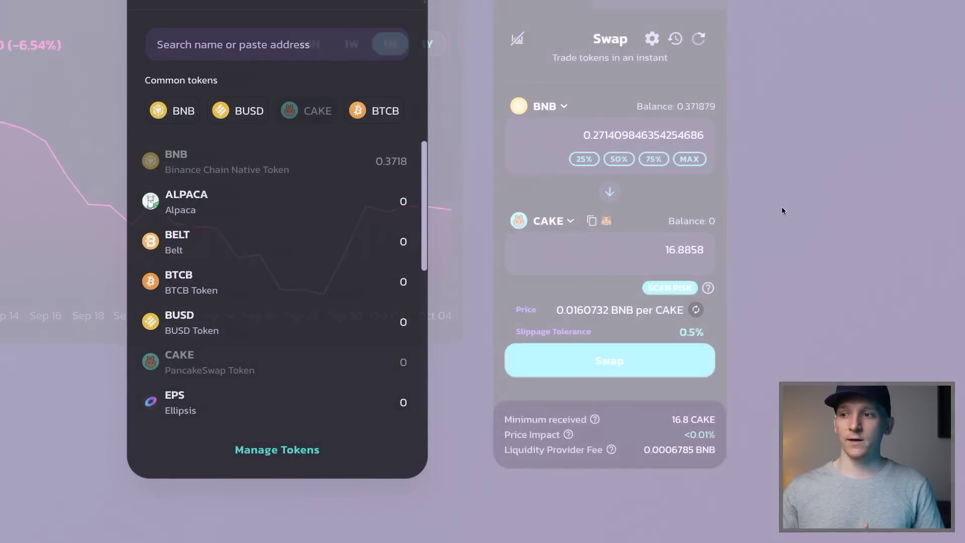
click(782, 207)
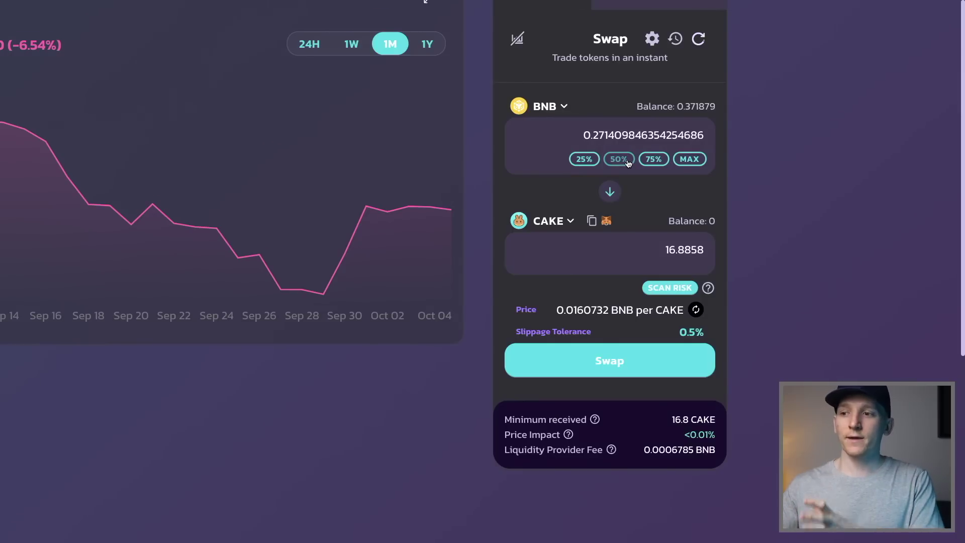
- Look through the swap settings, including transaction speed, slippage tolerance and transaction deadline, and close them without changes
scroll(824, 164, up, 1)
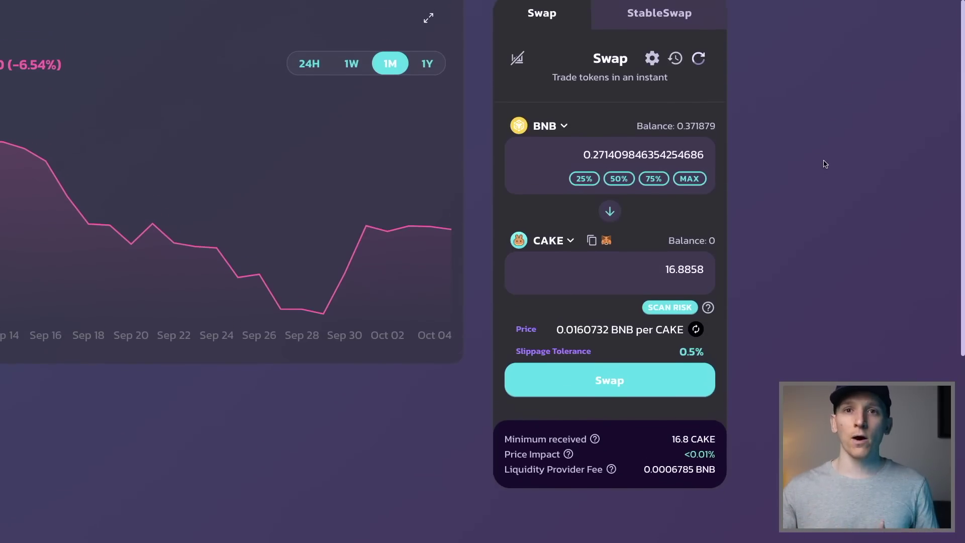
scroll(825, 164, down, 1)
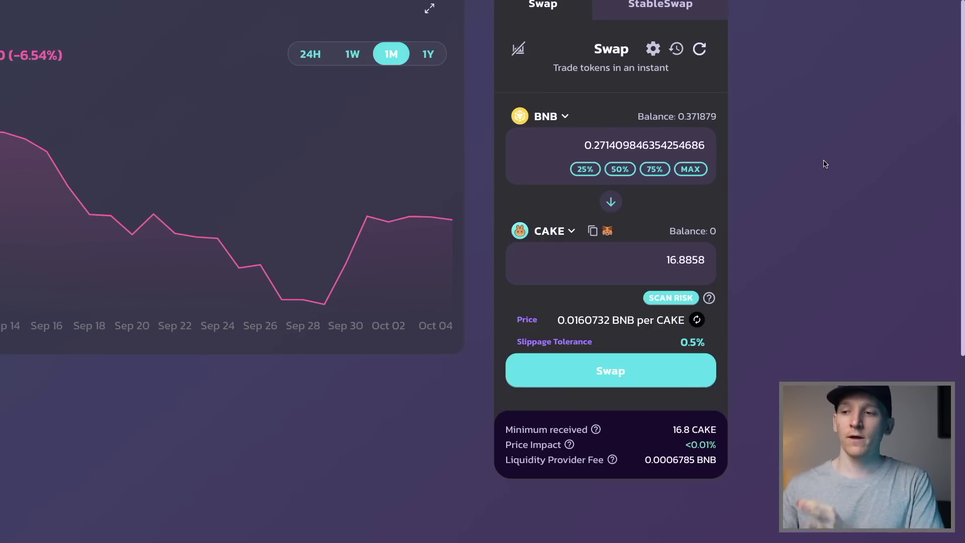
scroll(774, 167, up, 1)
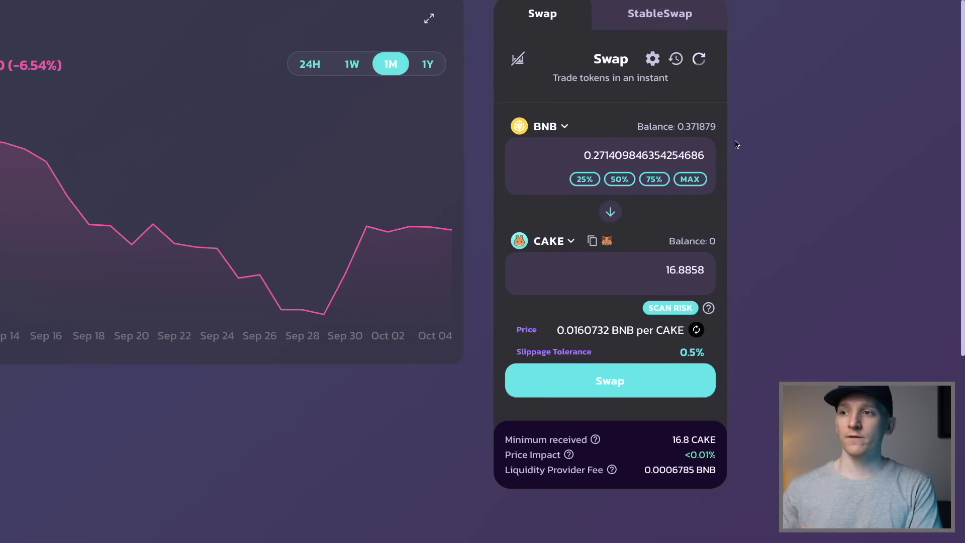
click(653, 59)
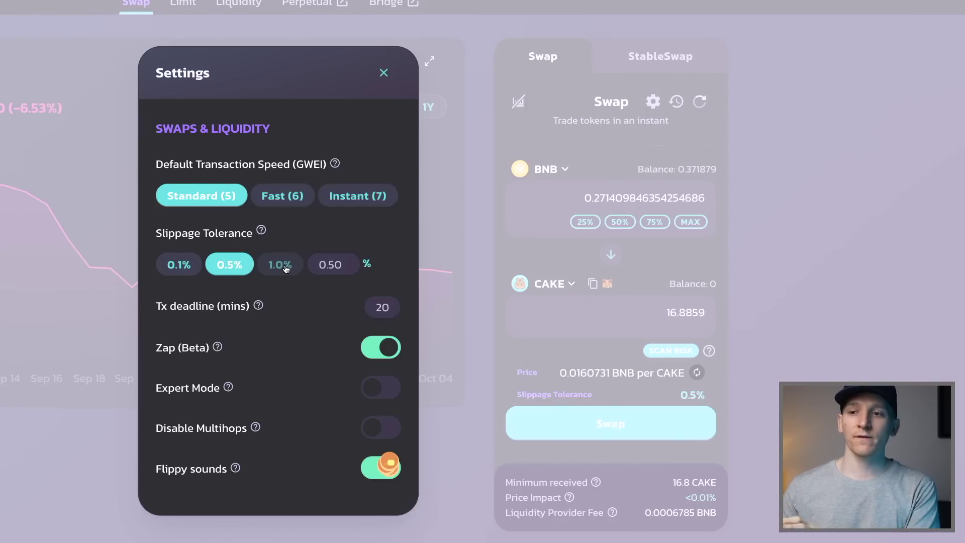
click(384, 74)
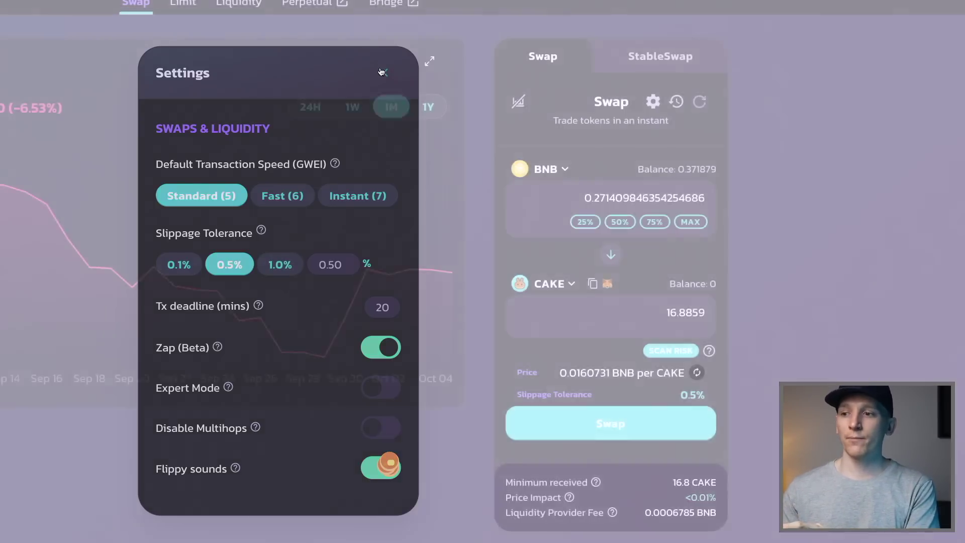
- Examine the minimum received, price impact and liquidity provider fee of the BNB to CAKE swap
scroll(757, 294, down, 1)
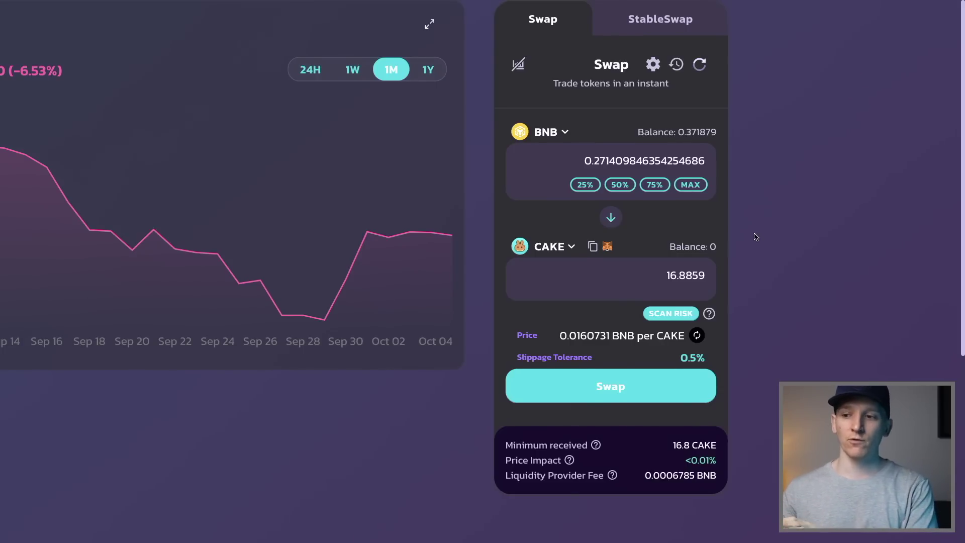
scroll(756, 237, down, 3)
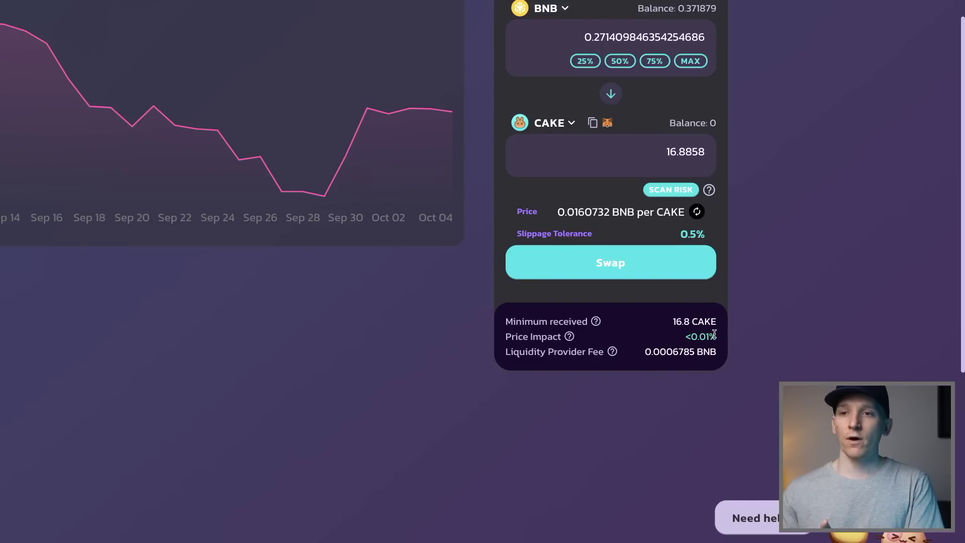
scroll(715, 334, down, 1)
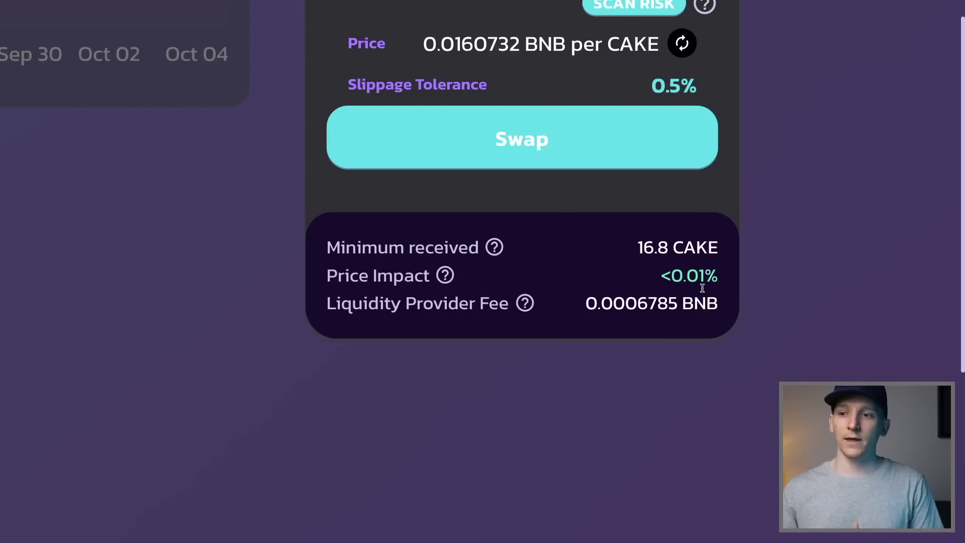
scroll(762, 270, up, 1)
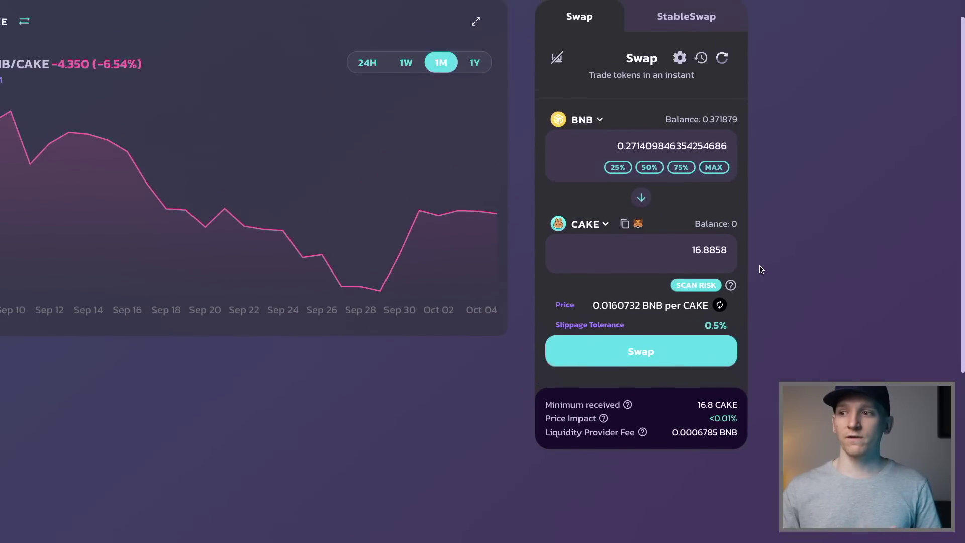
scroll(762, 270, up, 1)
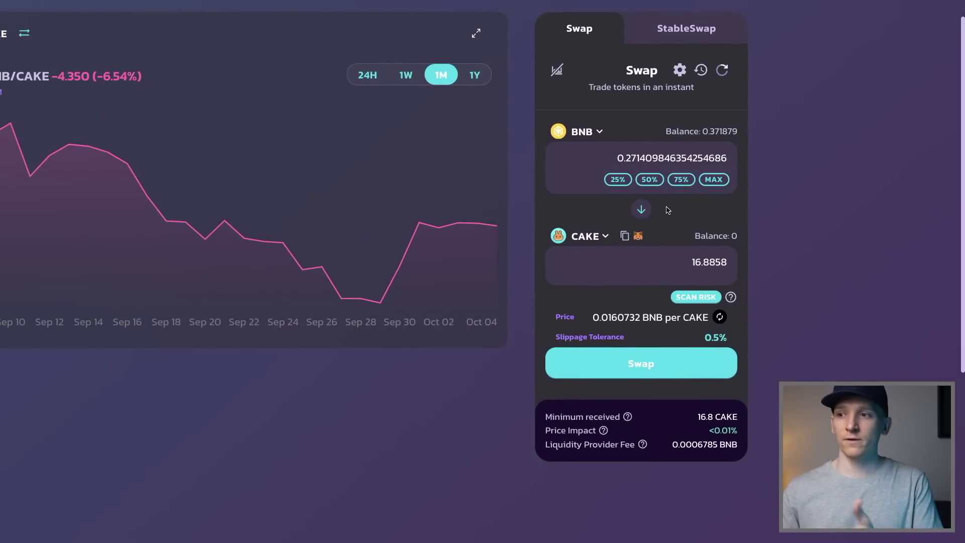
- Set the amount to swap from BNB to CAKE to 50% of the BNB balance
click(650, 179)
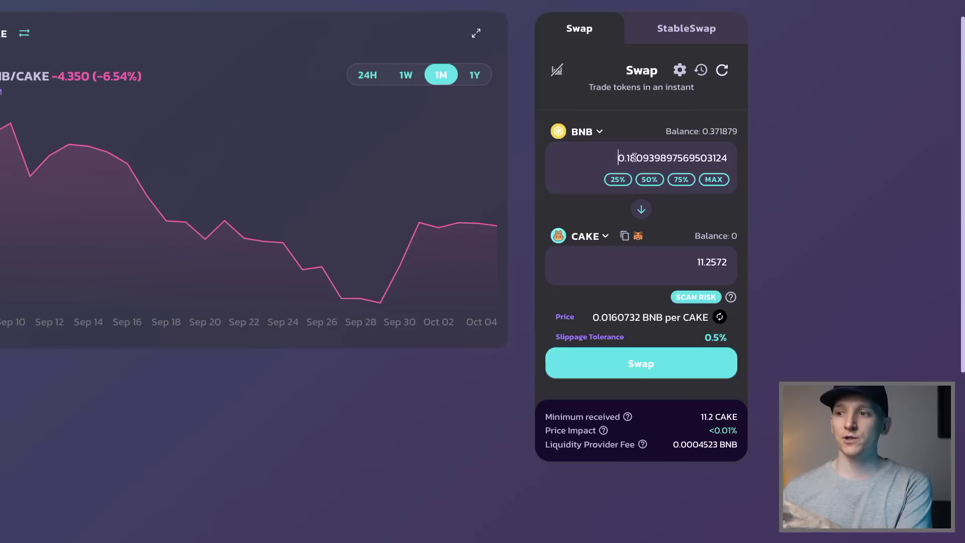
drag(616, 158, 764, 160)
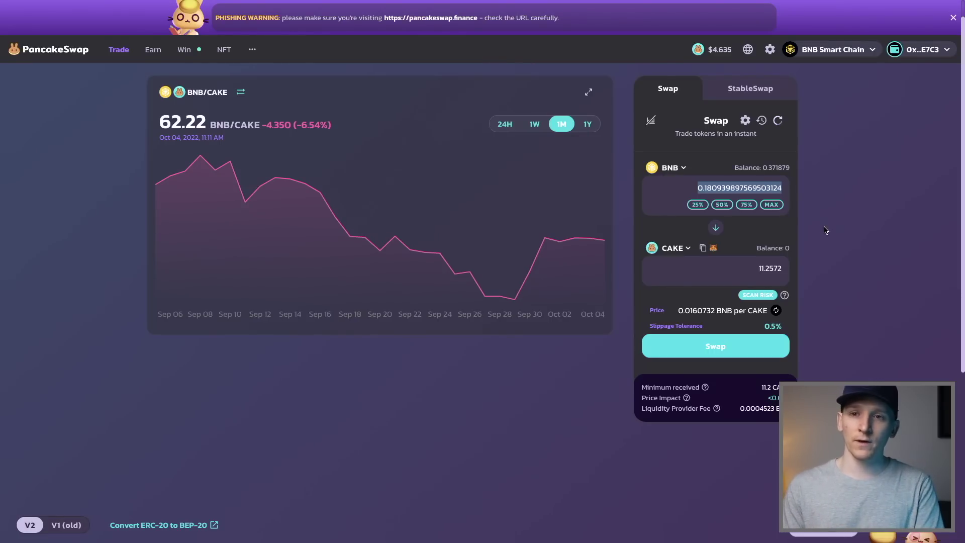
scroll(640, 285, down, 1)
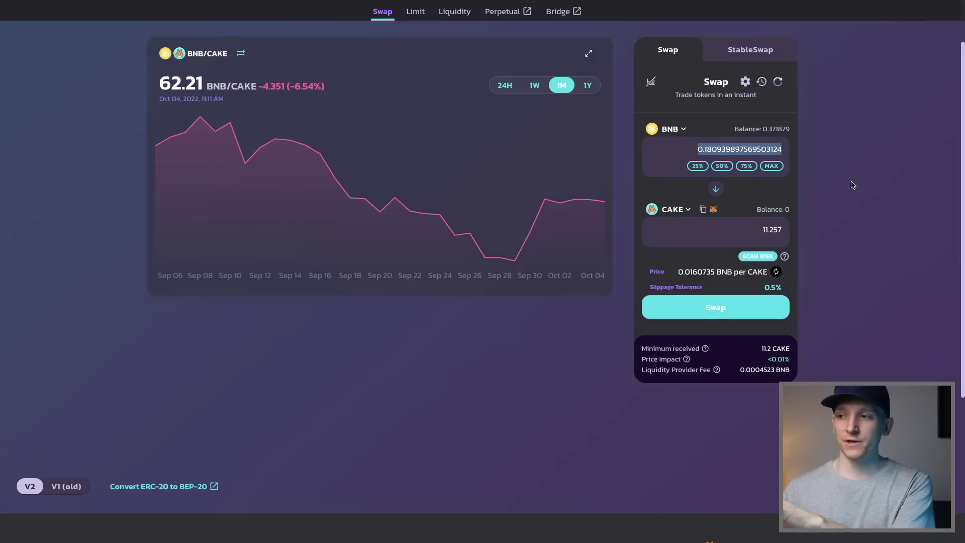
scroll(853, 185, down, 1)
scroll(854, 185, up, 3)
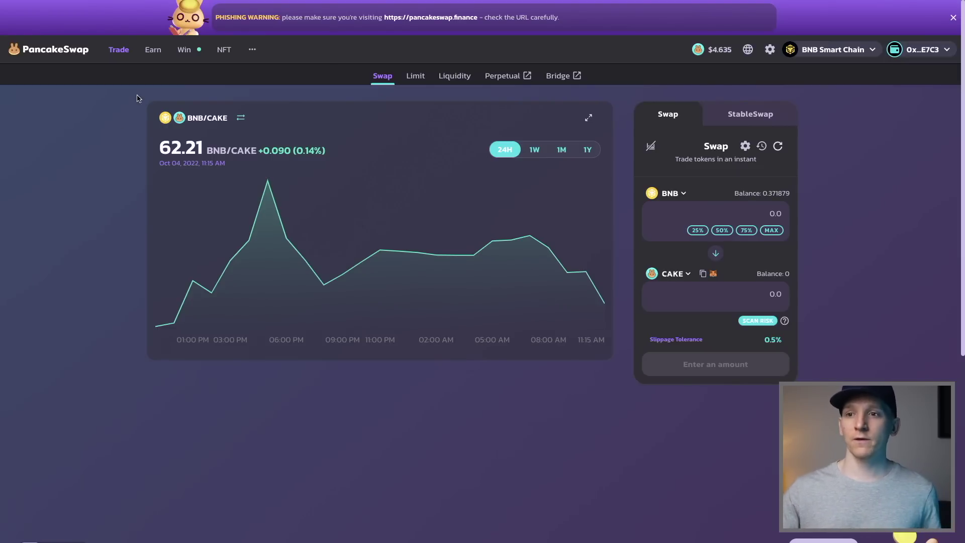
- Go to the Limit order form and set its amount to 50% of the BNB balance
mouse_move(119, 50)
click(123, 104)
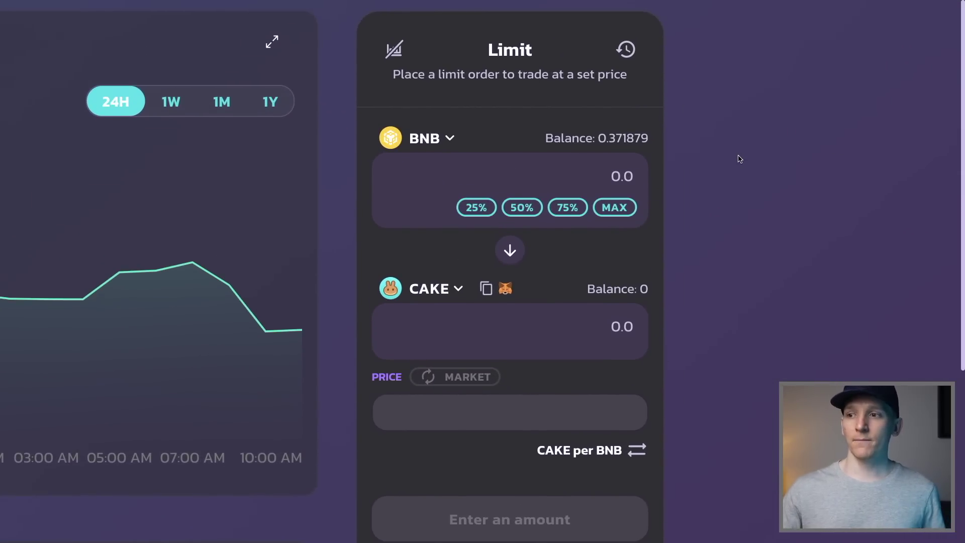
click(526, 208)
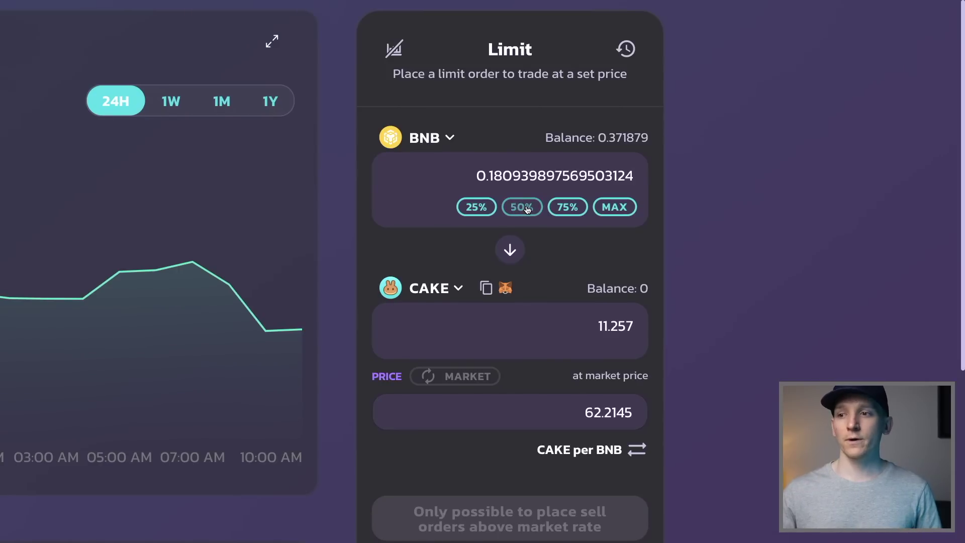
- Set the limit order's price to 63 CAKE per BNB and look over the order form and open orders
scroll(492, 232, down, 2)
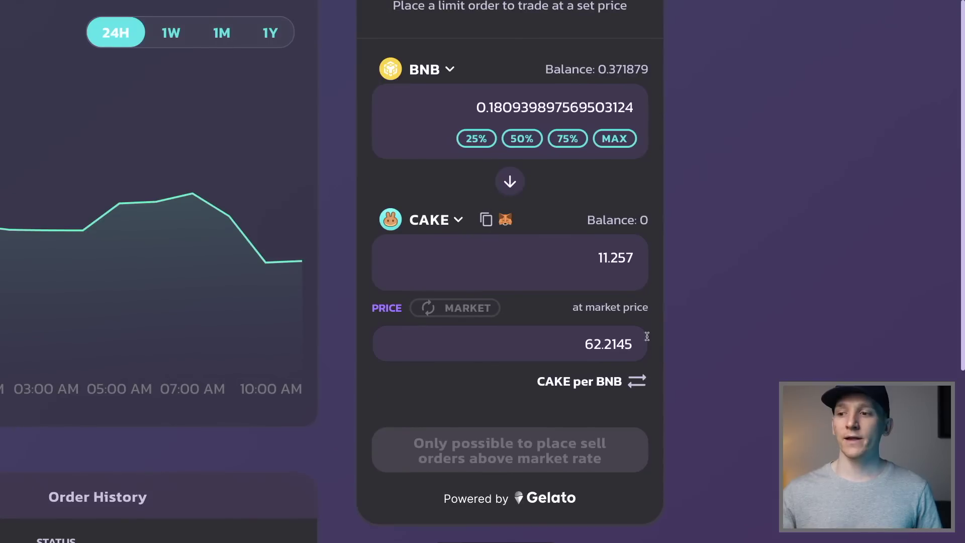
scroll(590, 350, up, 1)
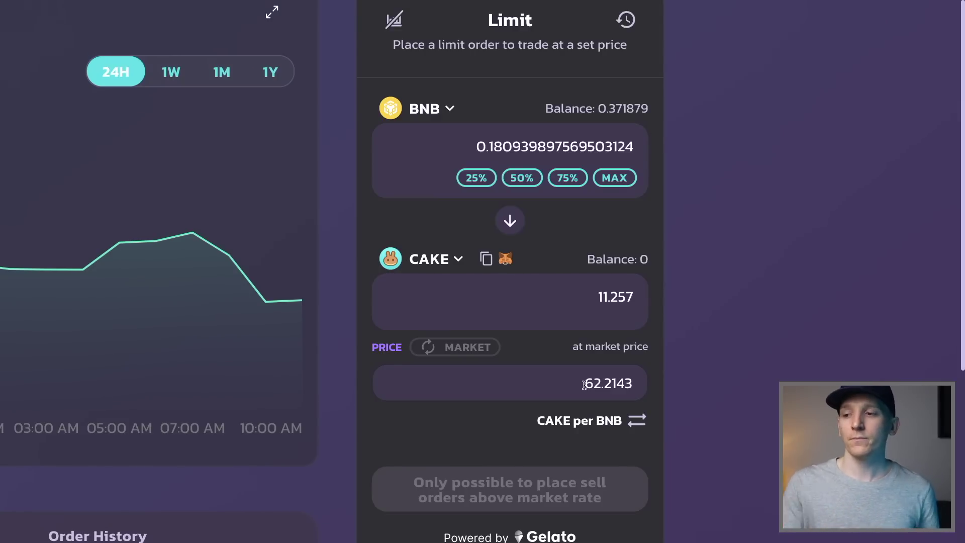
scroll(557, 374, up, 1)
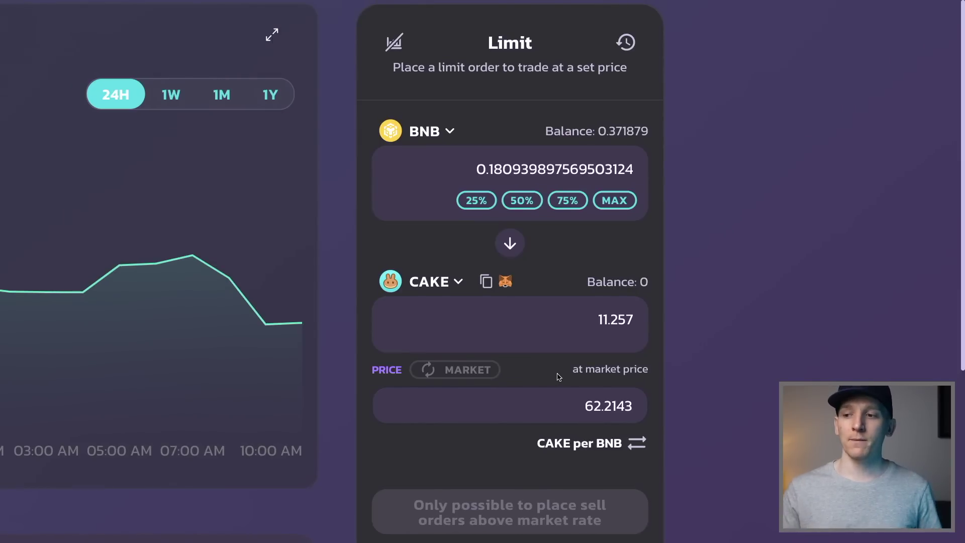
scroll(726, 309, down, 2)
double_click(564, 366)
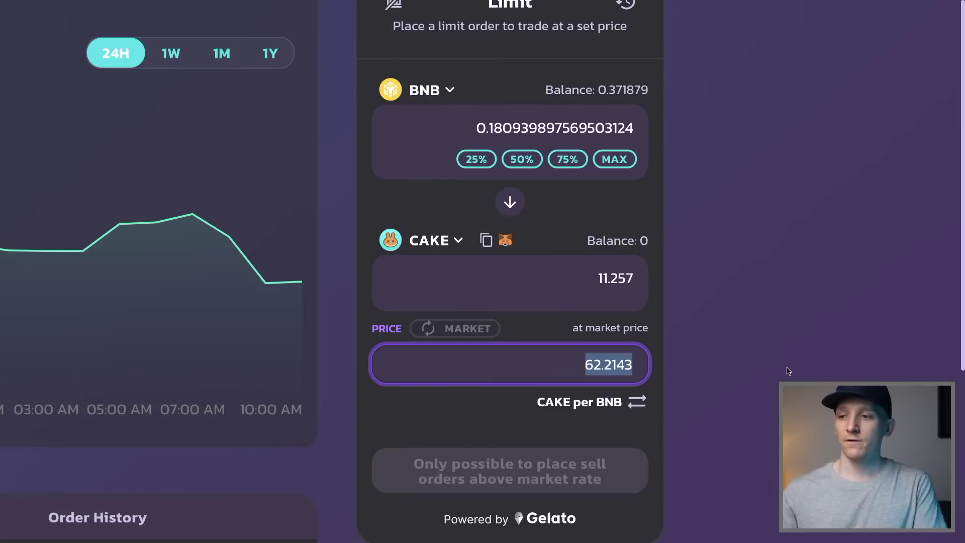
text(63)
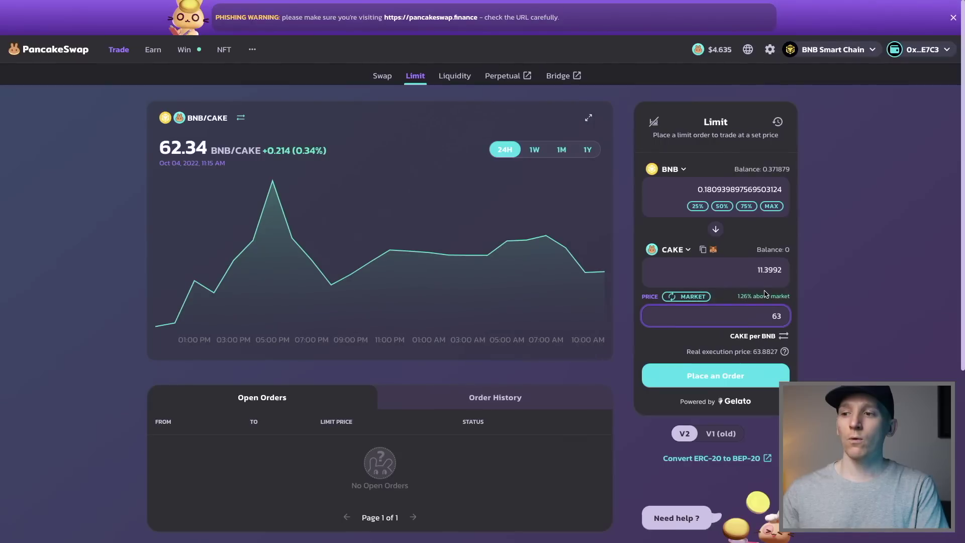
scroll(53, 302, down, 1)
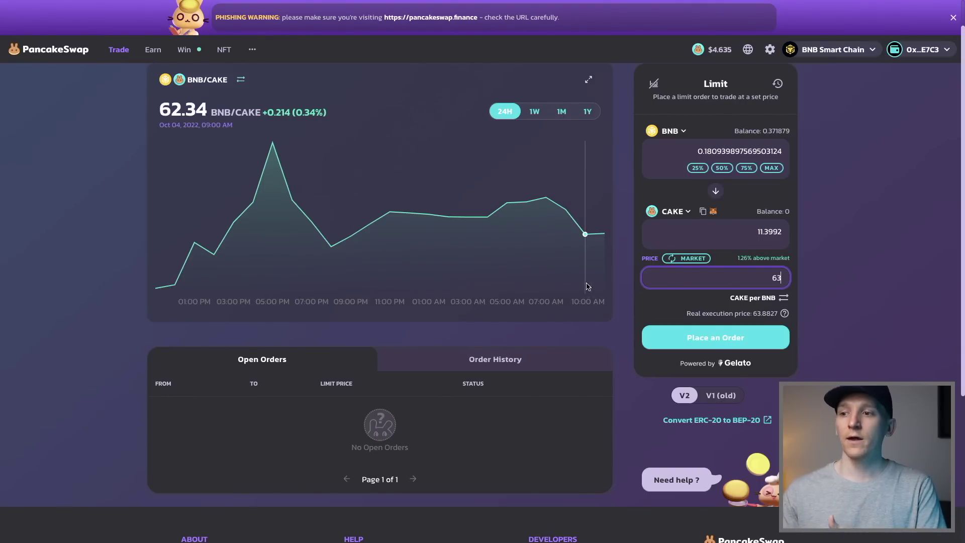
scroll(622, 252, up, 1)
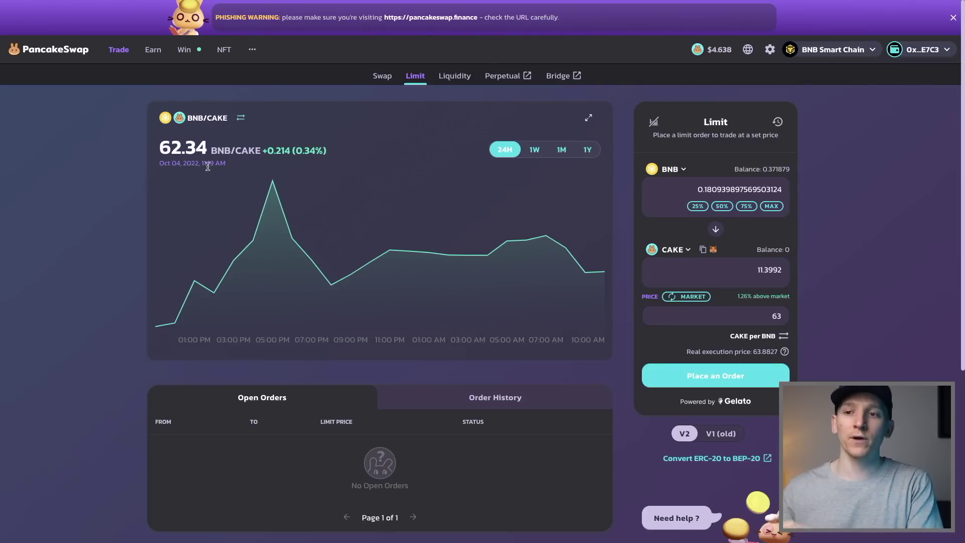
- Return to the home page and open the MetaMask wallet to view its assets
click(78, 59)
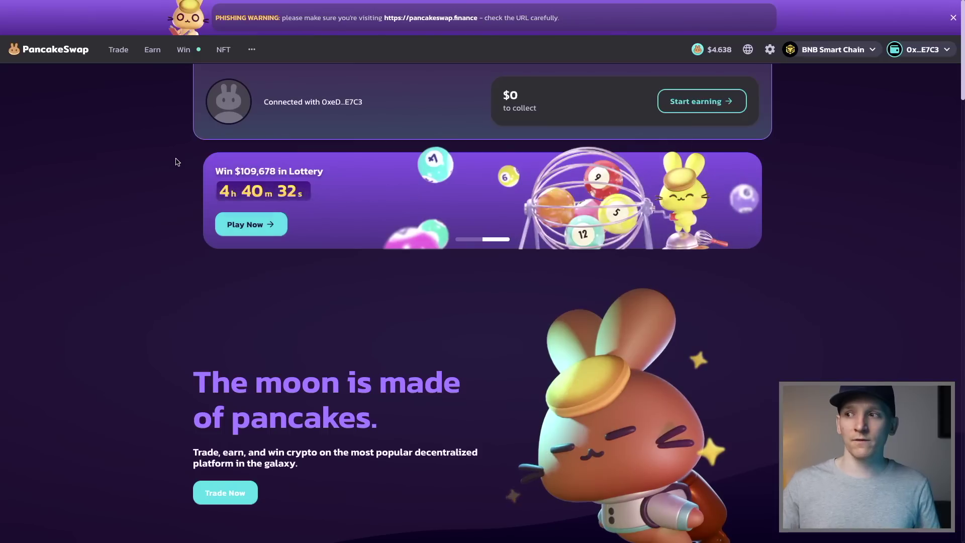
mouse_move(122, 49)
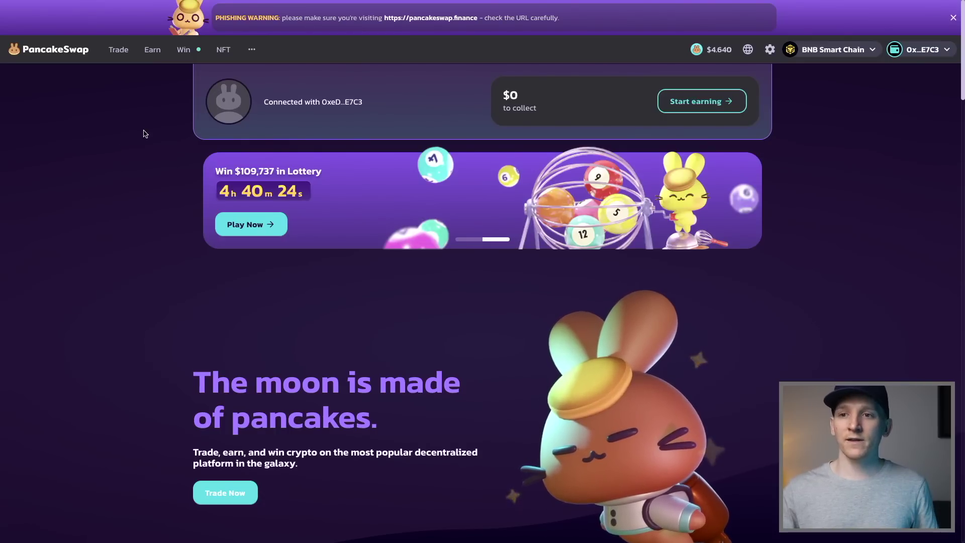
key(alt+shift+m)
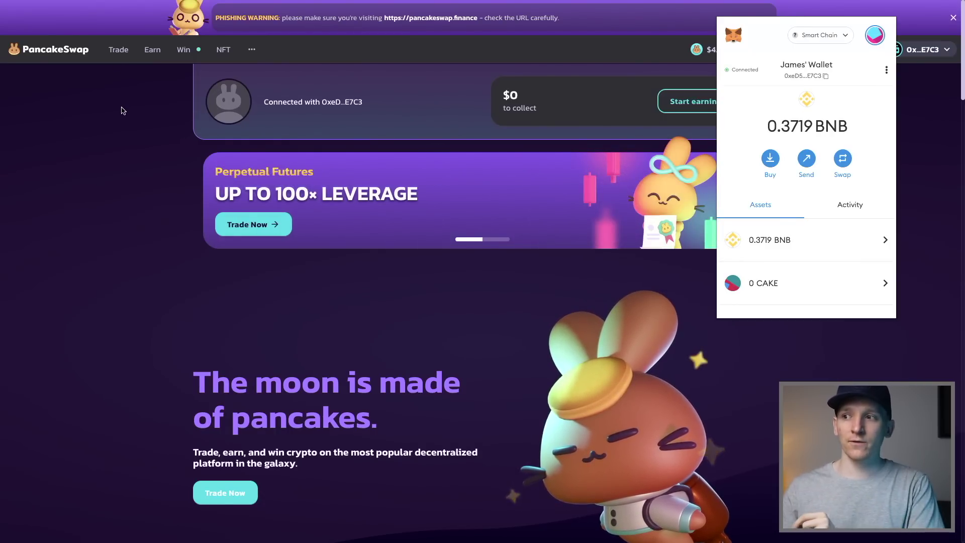
- Look through the MetaMask wallet's token assets, including BNB, CAKE, Cake-LP and BUSD
scroll(801, 138, down, 3)
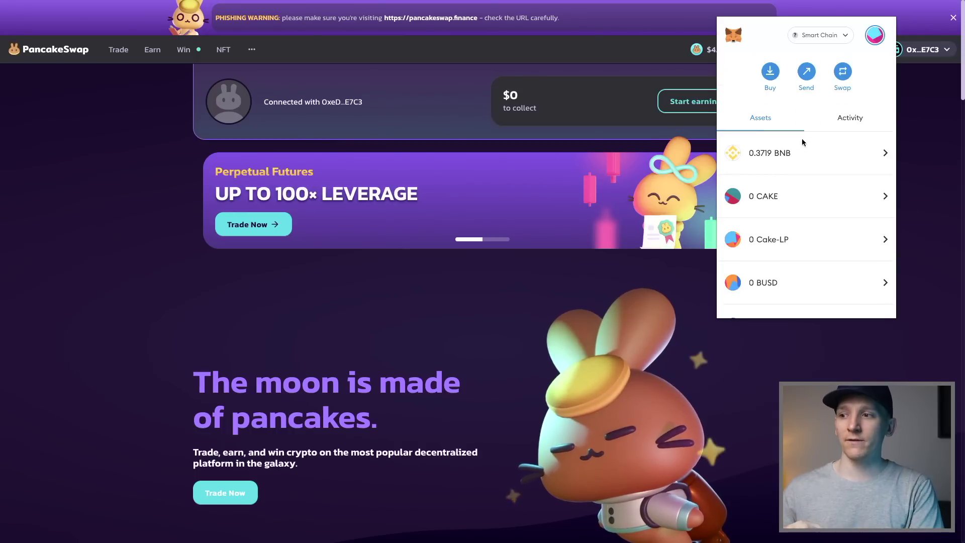
scroll(789, 250, up, 3)
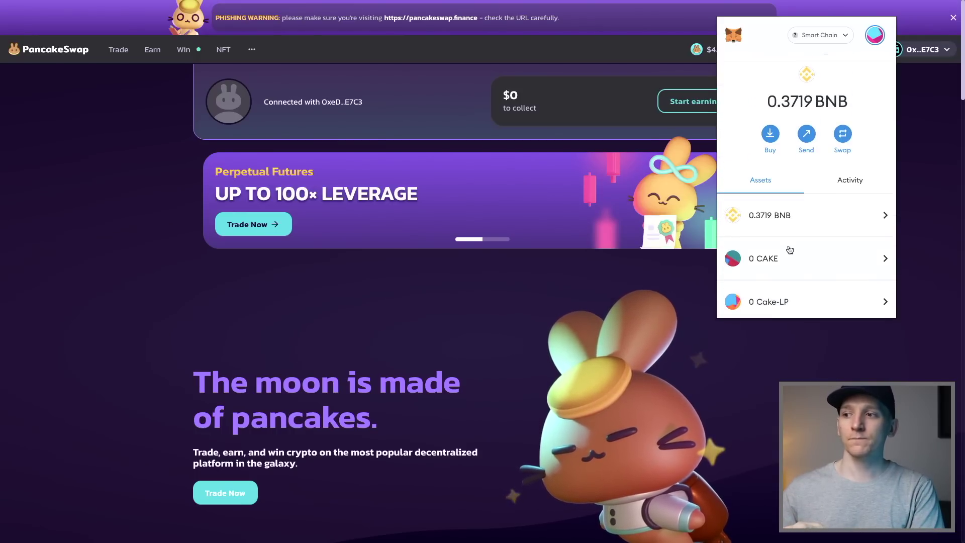
click(775, 221)
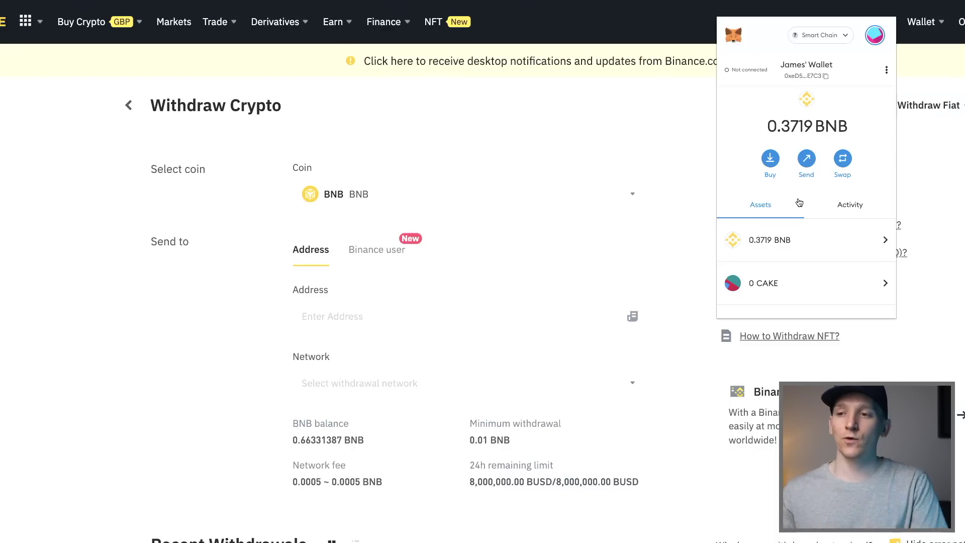
- Close the MetaMask wallet and look over the BNB withdrawal form on Binance, including its address and network fields
click(203, 217)
scroll(207, 218, left, 3)
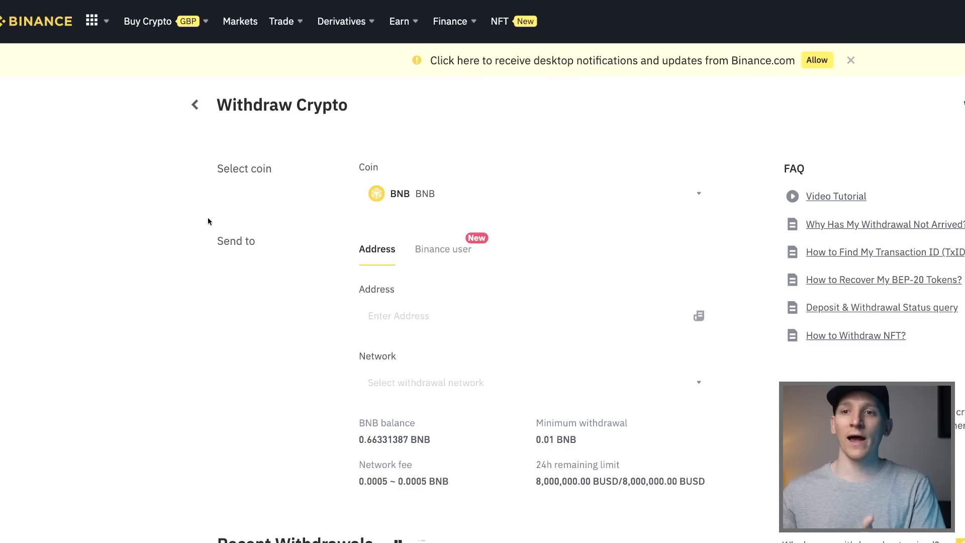
scroll(208, 221, left, 2)
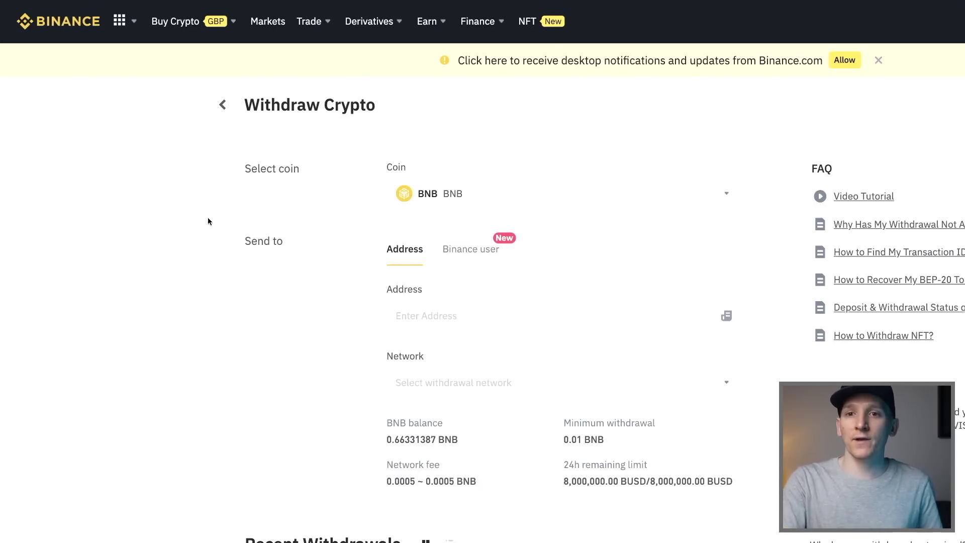
scroll(208, 222, right, 1)
scroll(208, 221, left, 1)
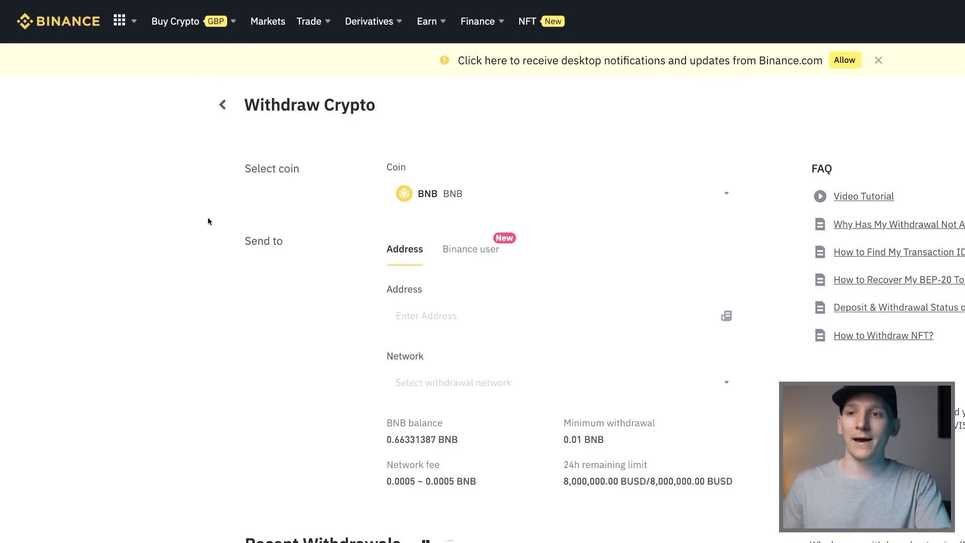